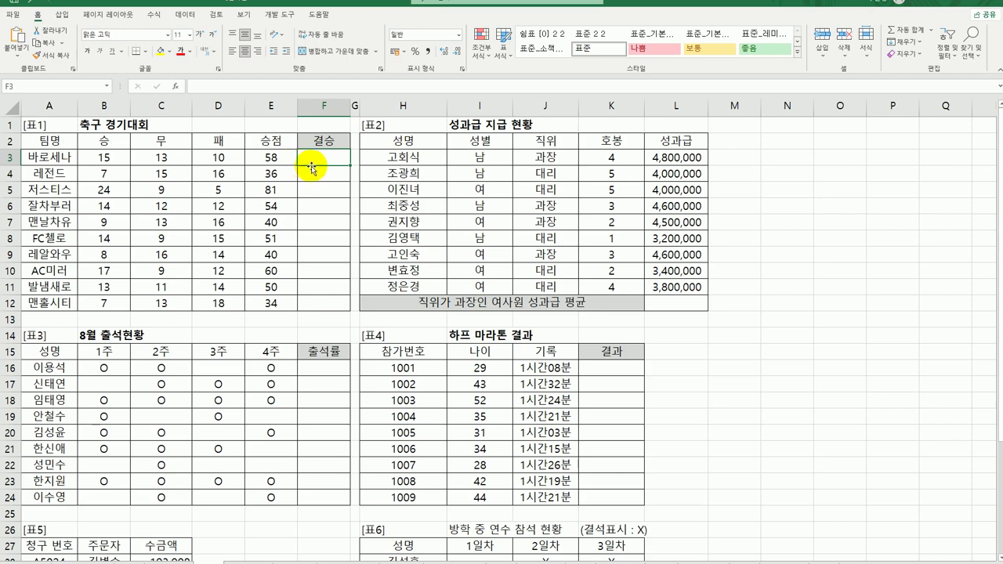
Step: Enter a RANK.EQ formula in F3 ranking E3 within $E$3:$E$12 with order 0, and fill it down through F12
{"action": "type", "text": "="}
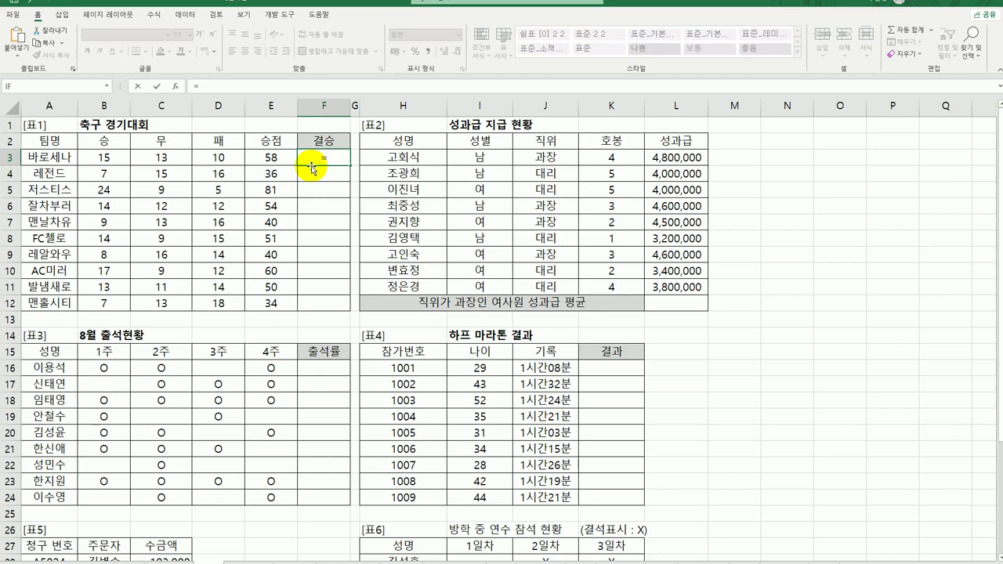
{"action": "type", "text": "ㄱrank."}
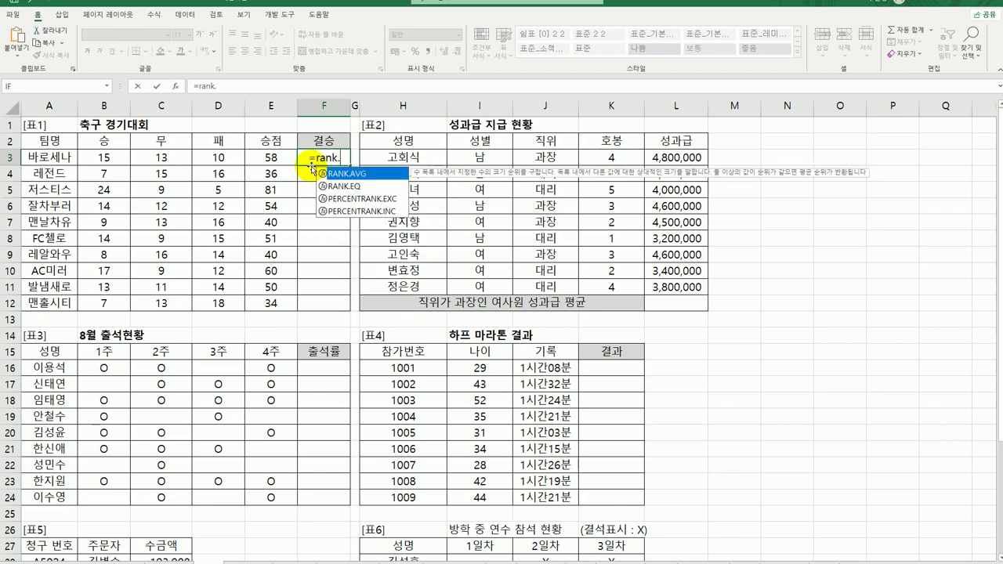
{"action": "double_click", "coordinate": [345, 186]}
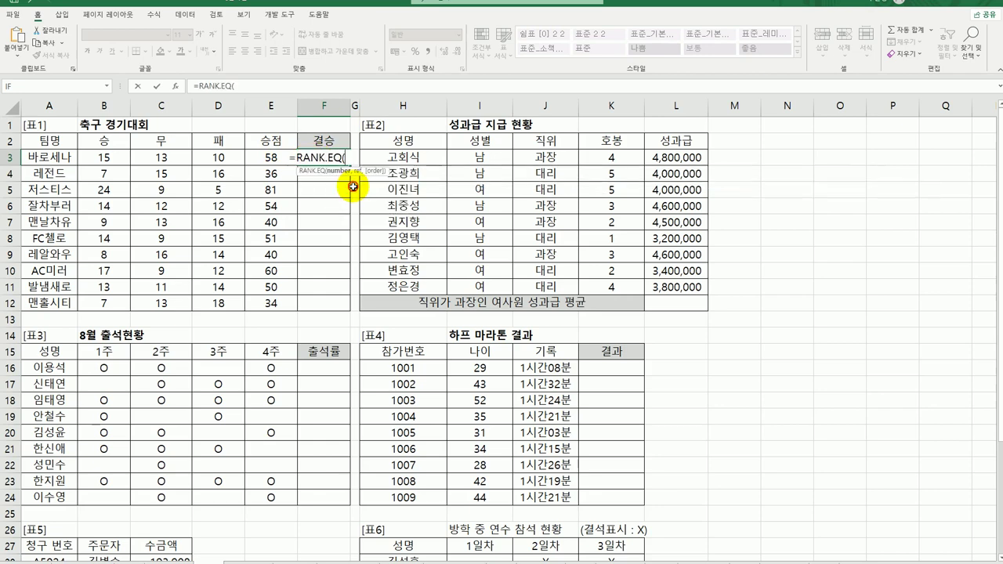
{"action": "left_click", "coordinate": [175, 87]}
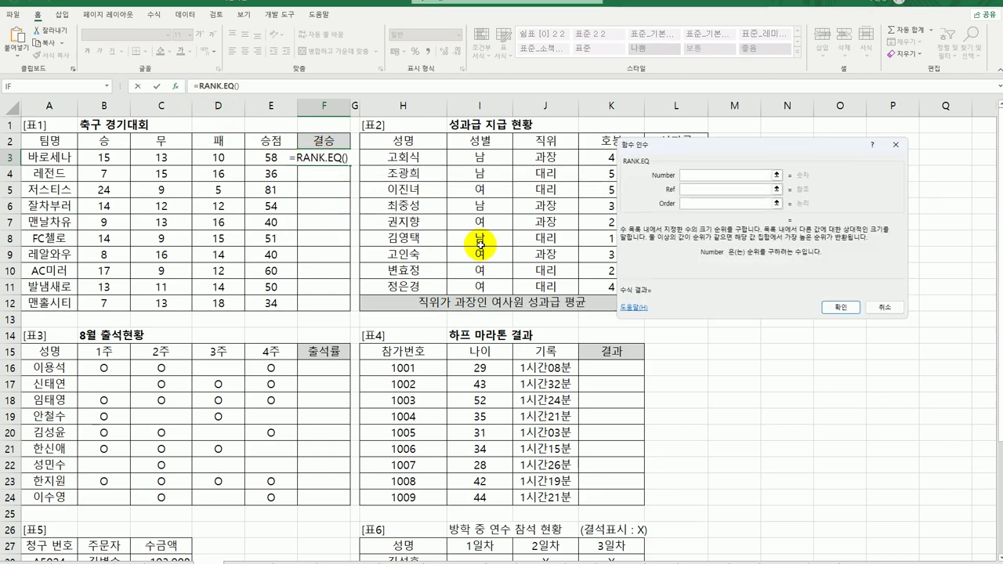
{"action": "left_click", "coordinate": [279, 157]}
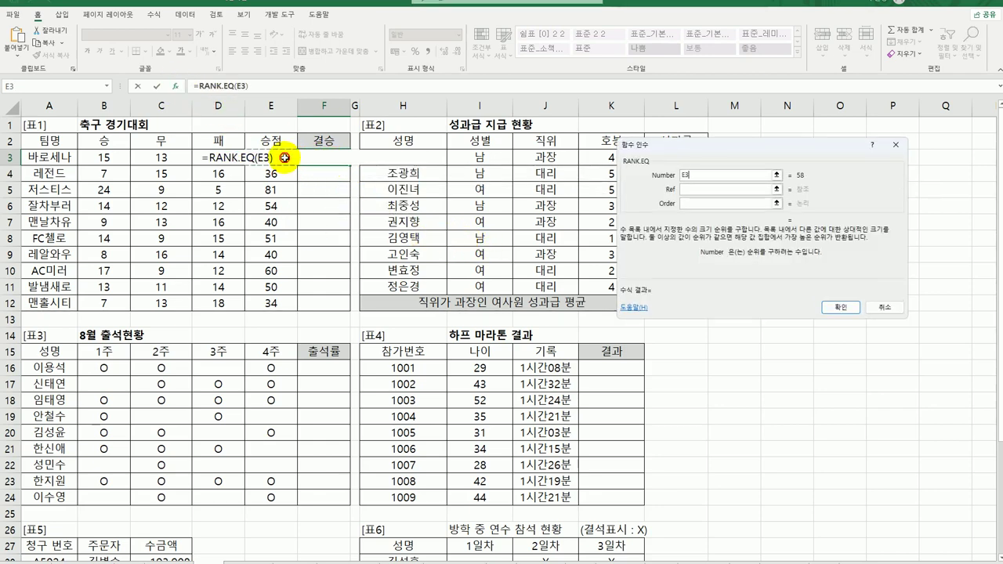
{"action": "left_click", "coordinate": [691, 189]}
{"action": "left_click_drag", "start_coordinate": [274, 158], "coordinate": [267, 301]}
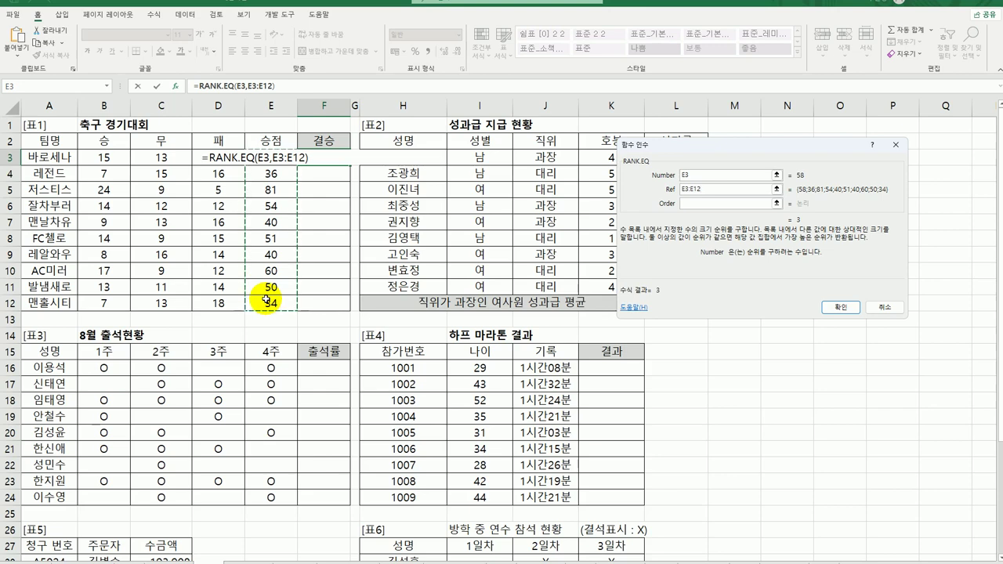
{"action": "key", "text": "F4"}
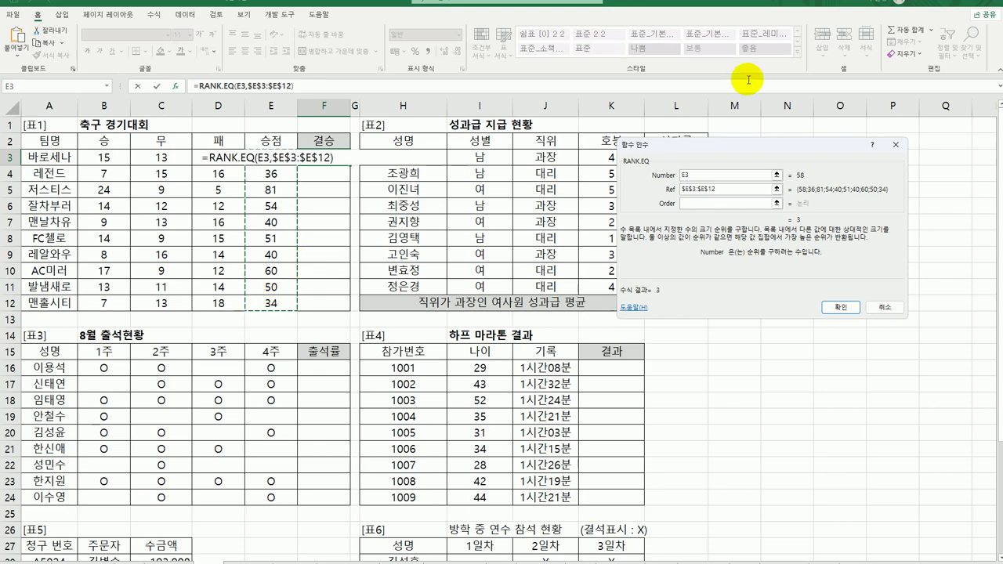
{"action": "left_click", "coordinate": [700, 204]}
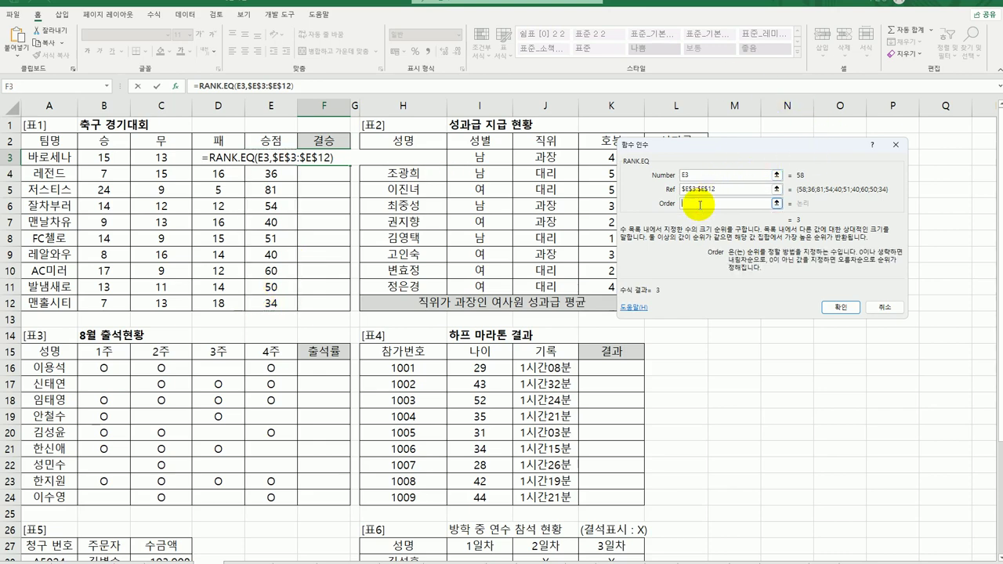
{"action": "type", "text": "0"}
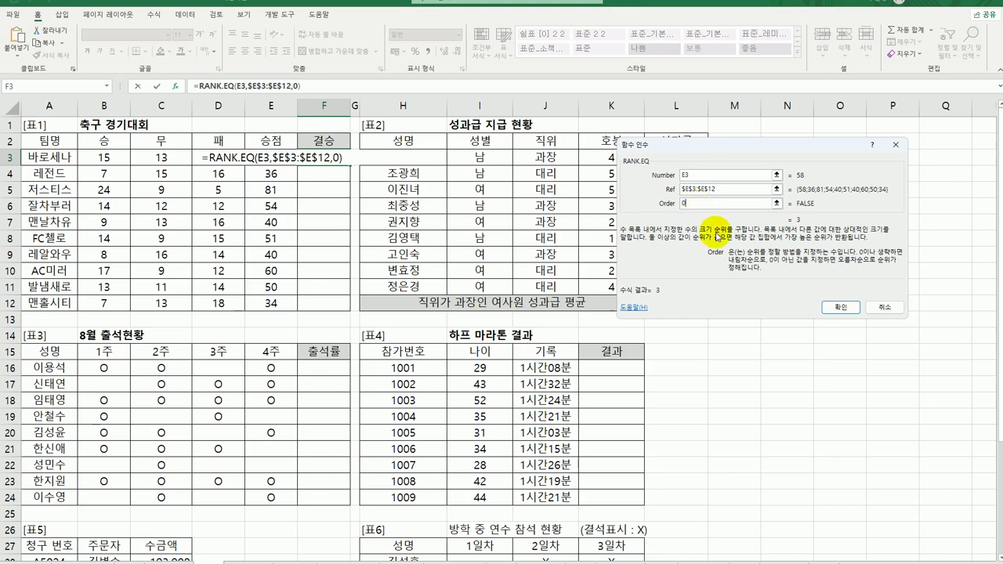
{"action": "left_click", "coordinate": [838, 307]}
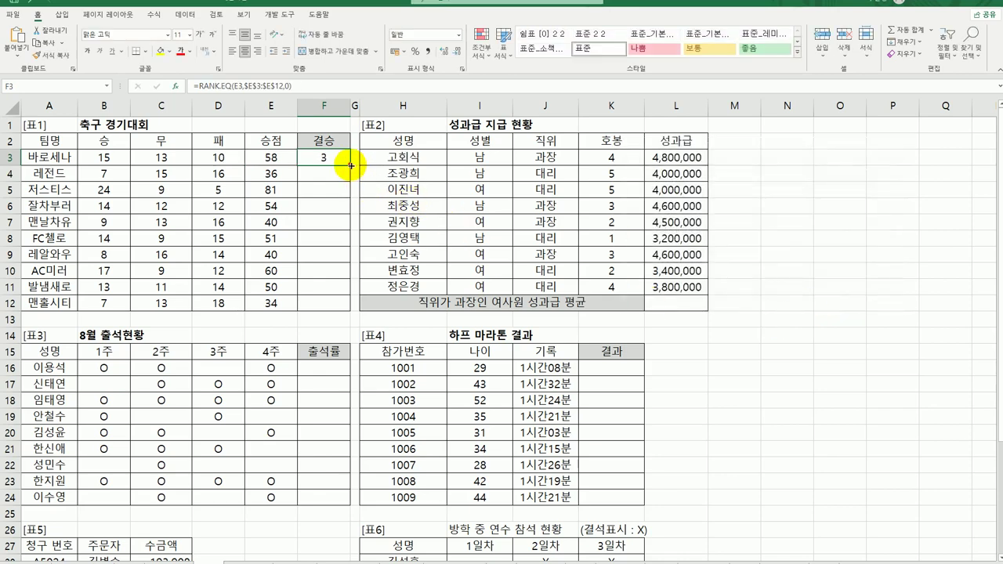
{"action": "left_click_drag", "start_coordinate": [351, 164], "coordinate": [333, 305]}
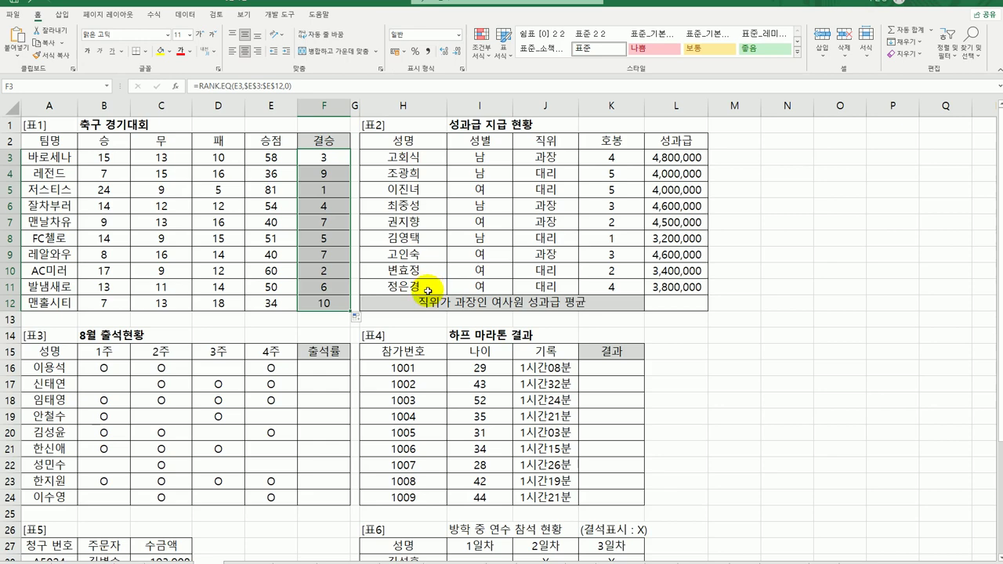
Step: Wrap the rank formula in F3 in an IF function whose logical test checks that the rank is <=3
{"action": "left_click", "coordinate": [313, 157]}
{"action": "double_click", "coordinate": [311, 157]}
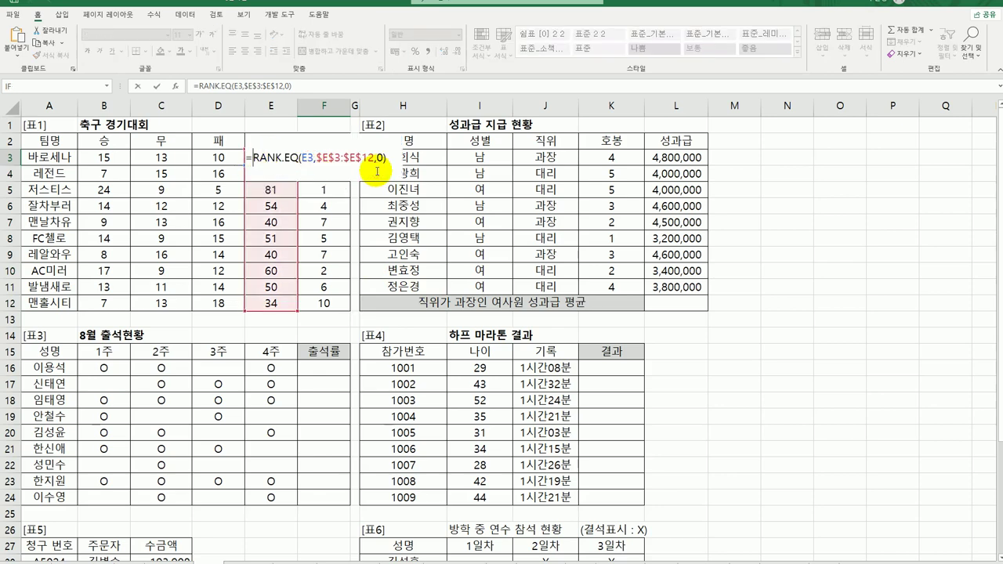
{"action": "type", "text": "if"}
{"action": "key", "text": "Tab"}
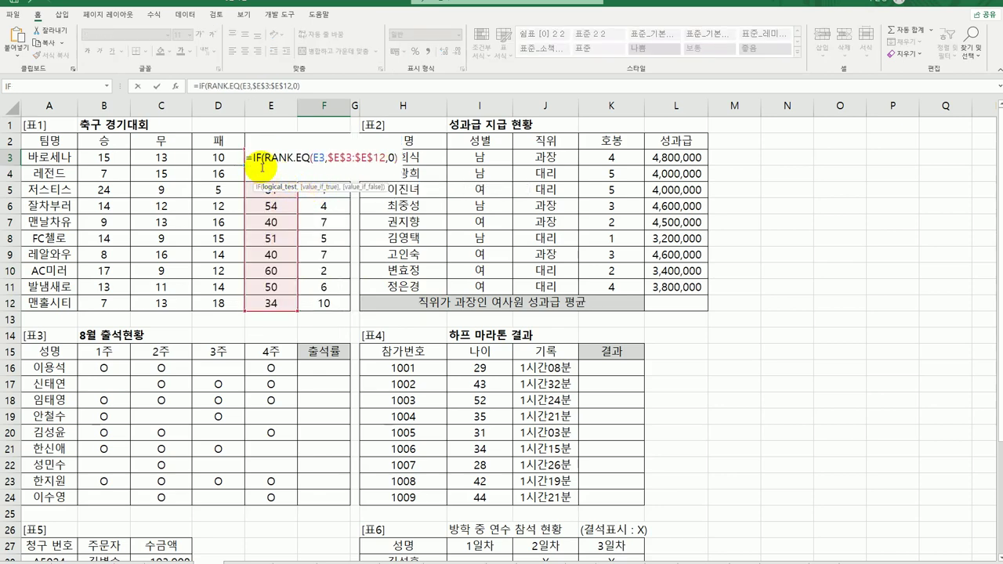
{"action": "left_click", "coordinate": [175, 87]}
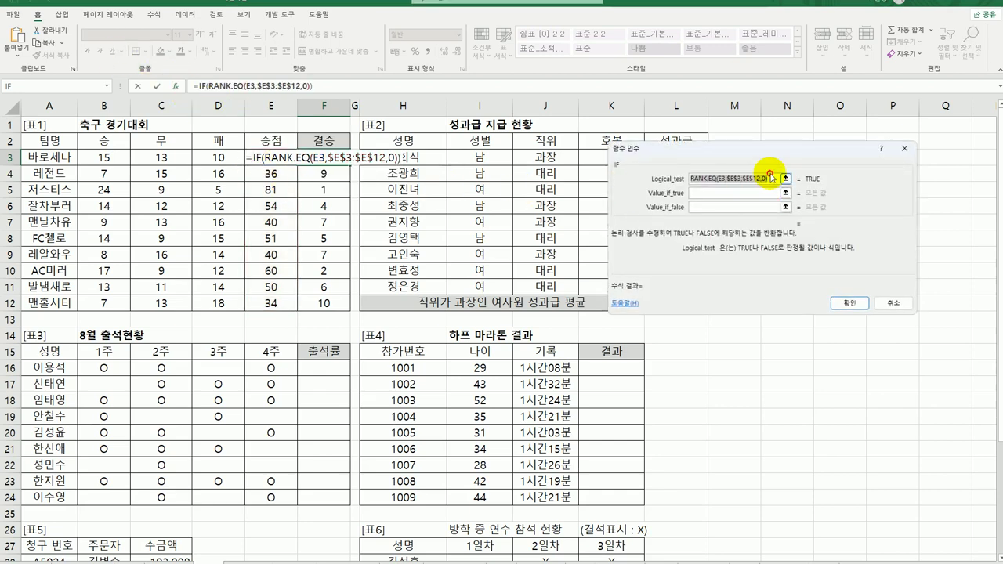
{"action": "left_click", "coordinate": [770, 179]}
{"action": "type", "text": "<=3"}
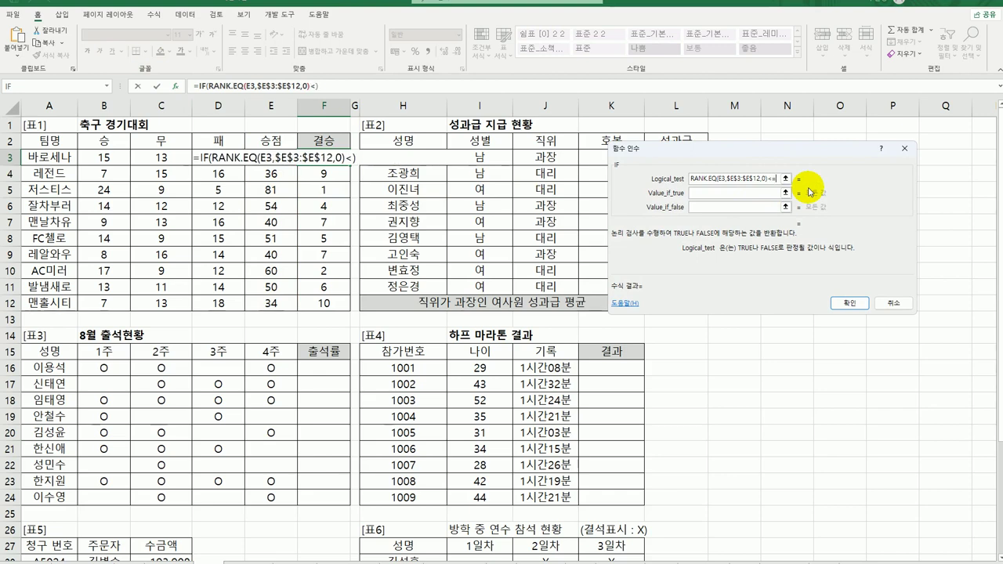
Step: Set the IF function to return "결승진출" when true and an empty string "" when false
{"action": "left_click", "coordinate": [755, 194]}
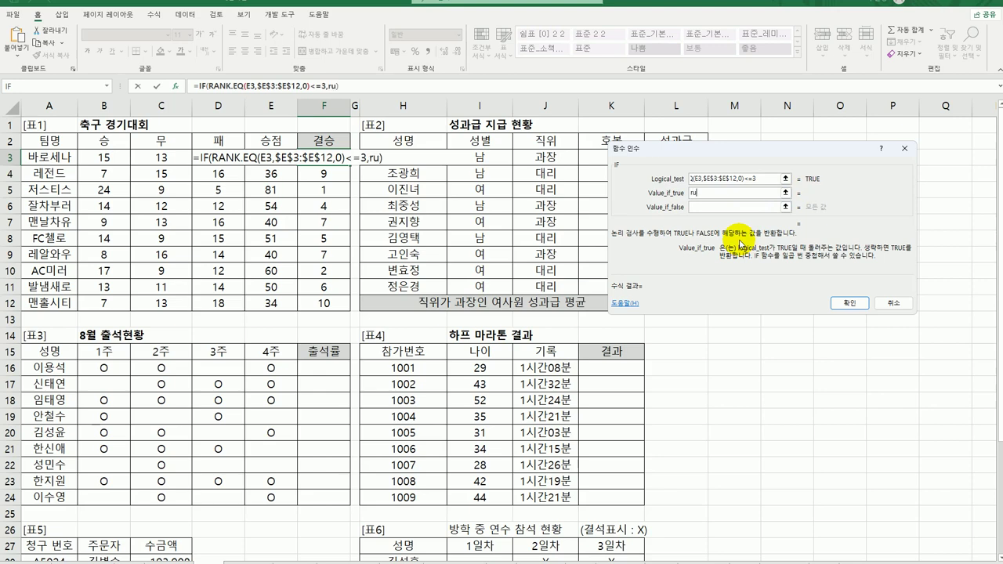
{"action": "type", "text": "결승진출"}
{"action": "key", "text": "Tab"}
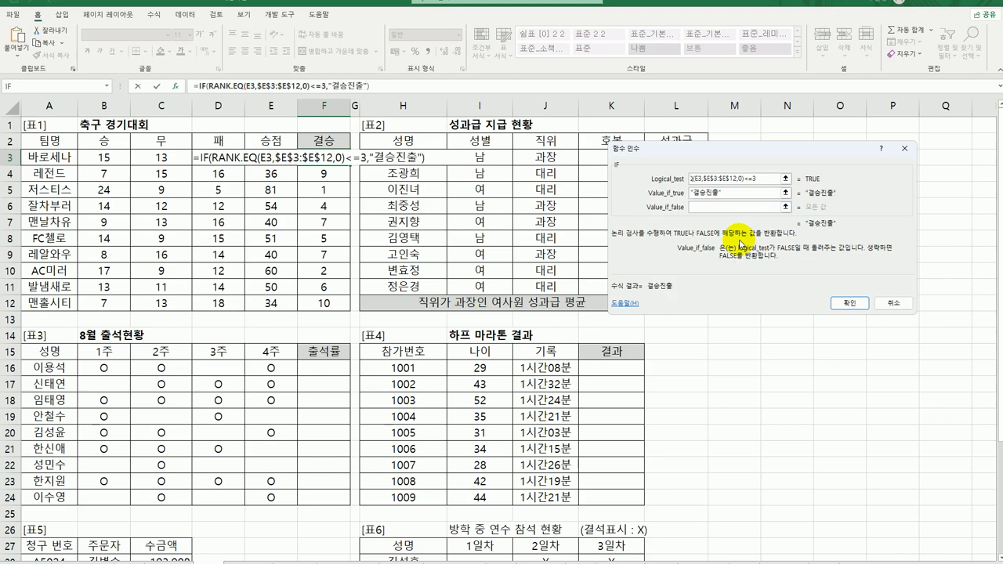
{"action": "type", "text": "\"\""}
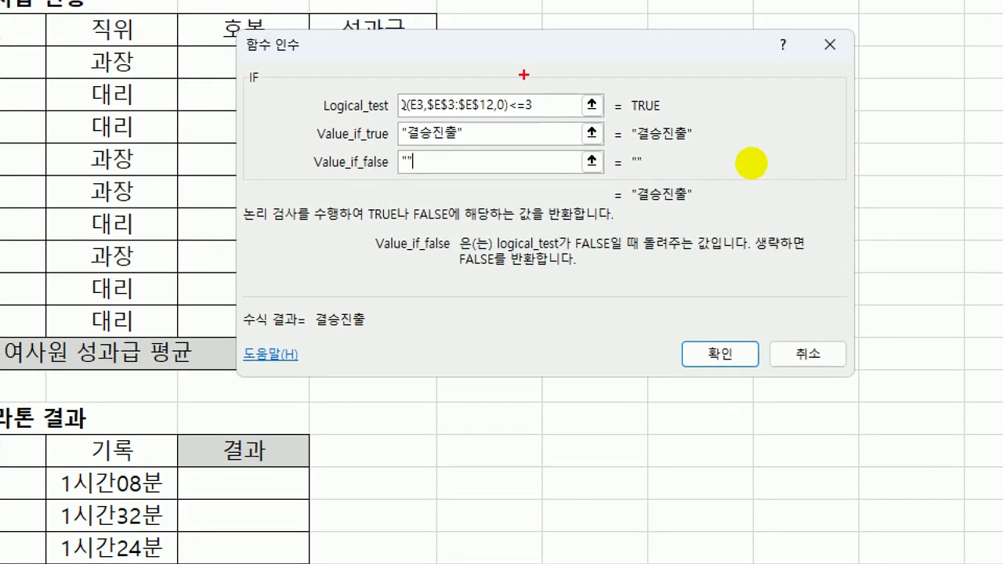
{"action": "mouse_move", "coordinate": [546, 201]}
{"action": "left_mouse_down"}
{"action": "mouse_move", "coordinate": [447, 196]}
{"action": "mouse_move", "coordinate": [541, 215]}
{"action": "left_mouse_up"}
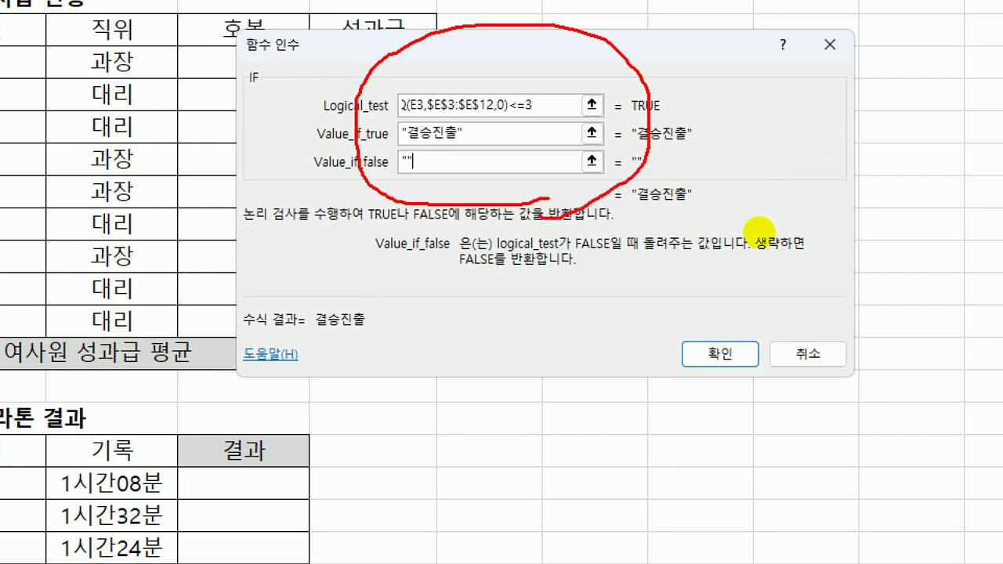
{"action": "left_click_drag", "start_coordinate": [508, 115], "coordinate": [542, 112]}
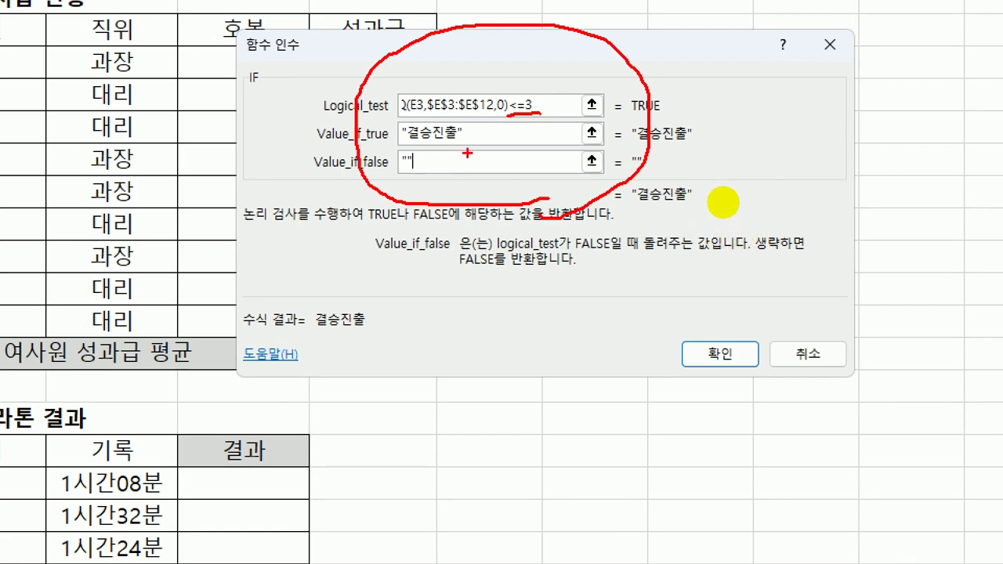
{"action": "key", "text": "Escape"}
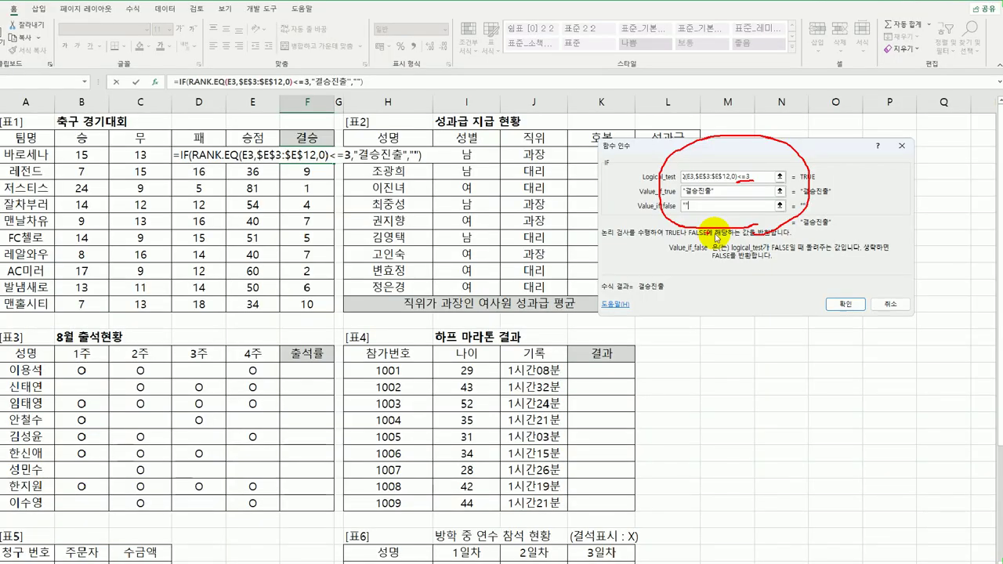
Step: Accept the IF formula in F3 and fill it down through F12
{"action": "left_click", "coordinate": [842, 304]}
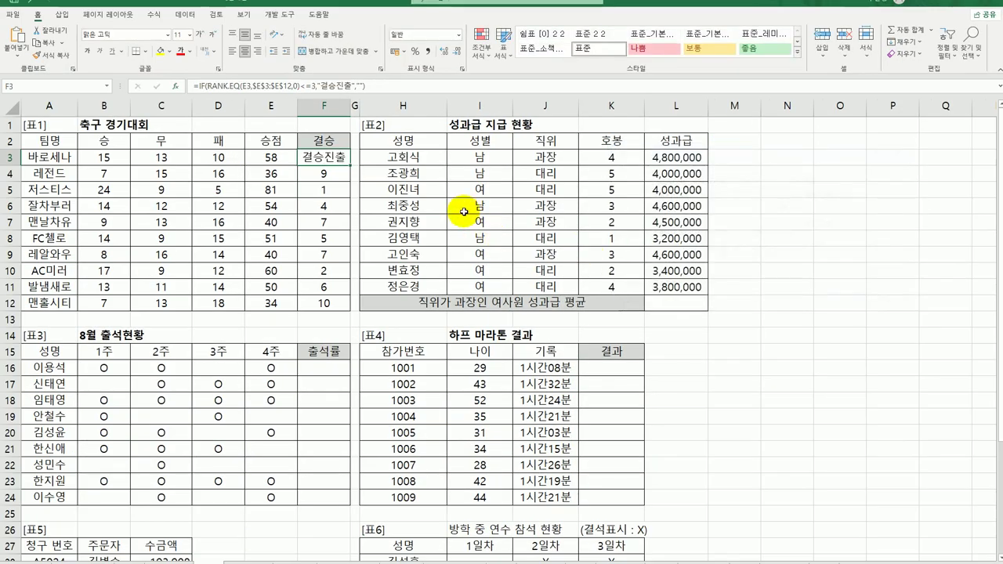
{"action": "left_click_drag", "start_coordinate": [351, 166], "coordinate": [351, 310]}
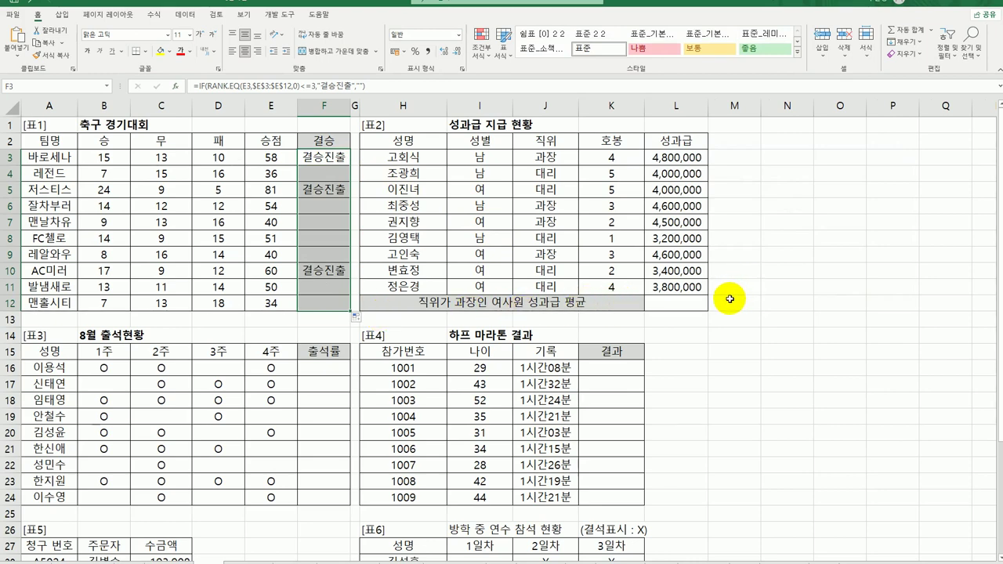
{"action": "left_click_drag", "start_coordinate": [481, 156], "coordinate": [478, 276]}
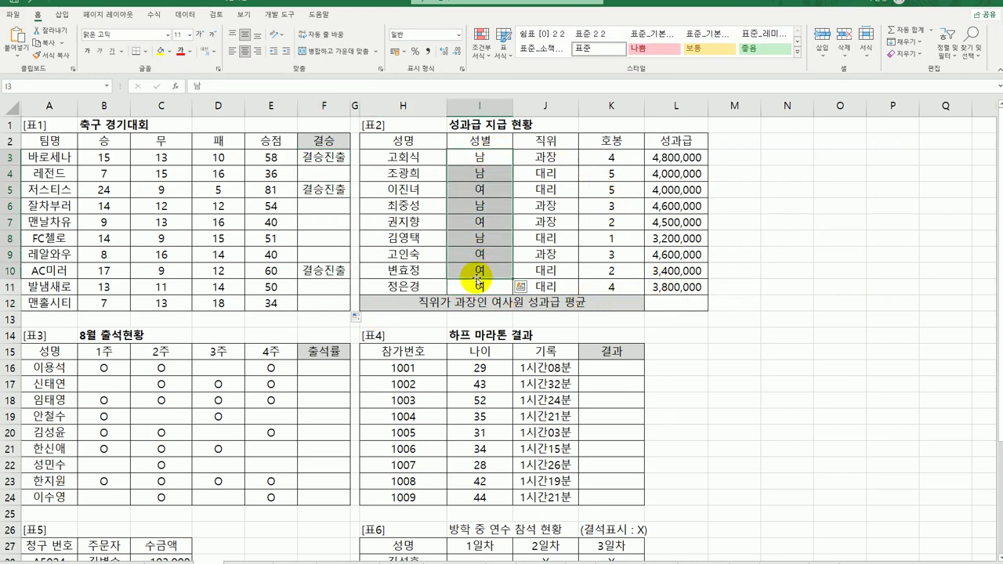
{"action": "left_click", "coordinate": [556, 161]}
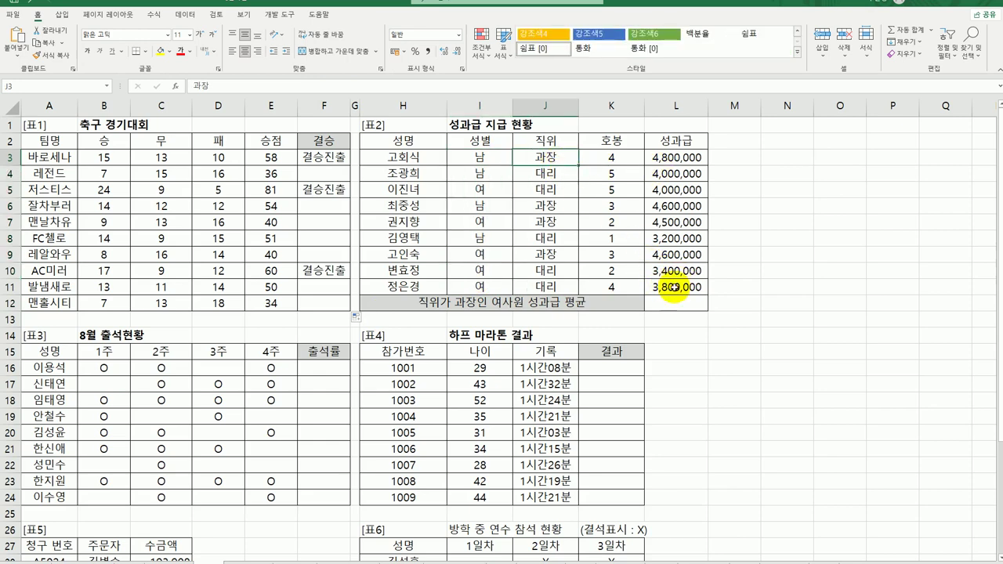
Step: Start an AVERAGEIFS function in L12 and set its average range to the bonus amounts L3:L11
{"action": "left_click", "coordinate": [670, 302]}
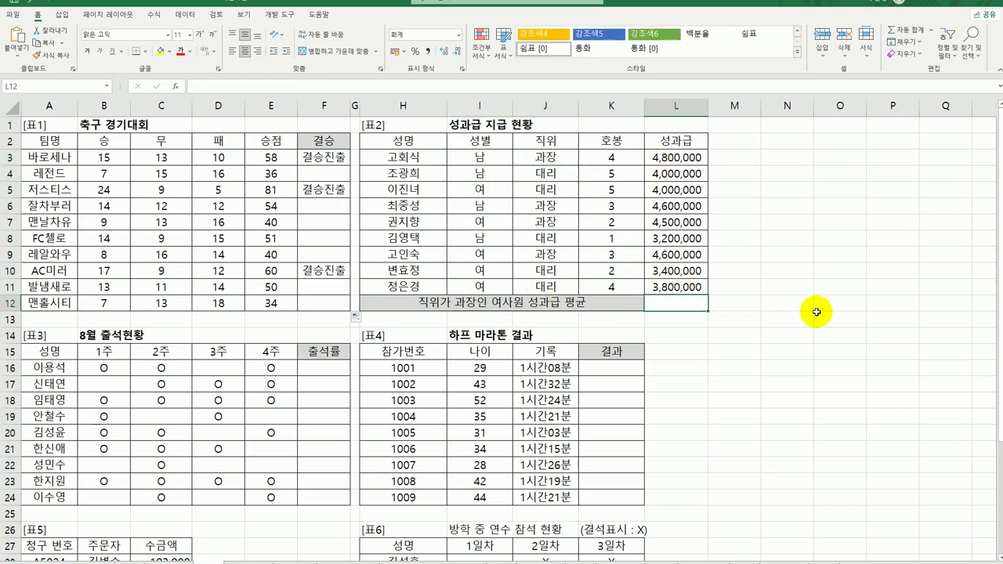
{"action": "type", "text": "=a"}
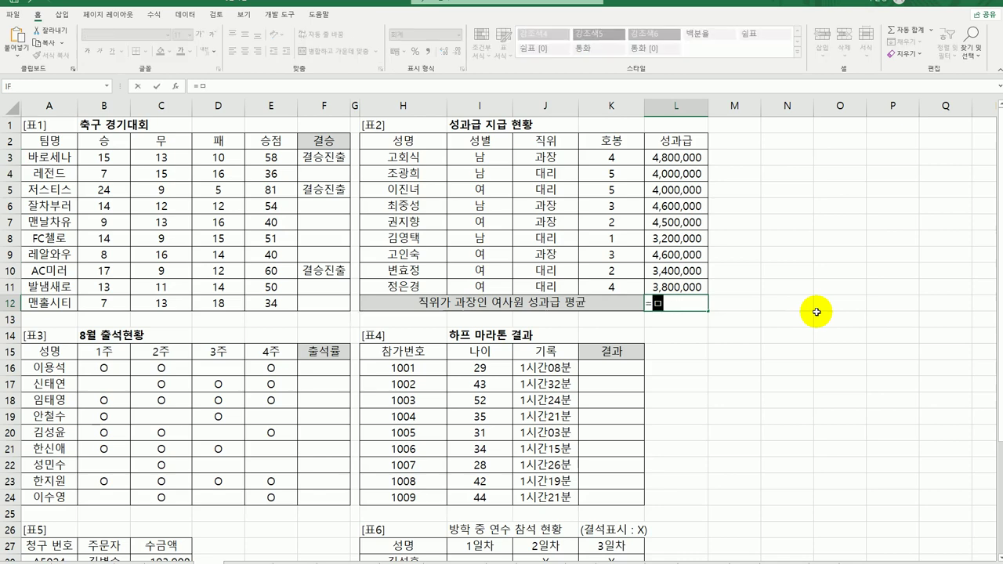
{"action": "type", "text": "v"}
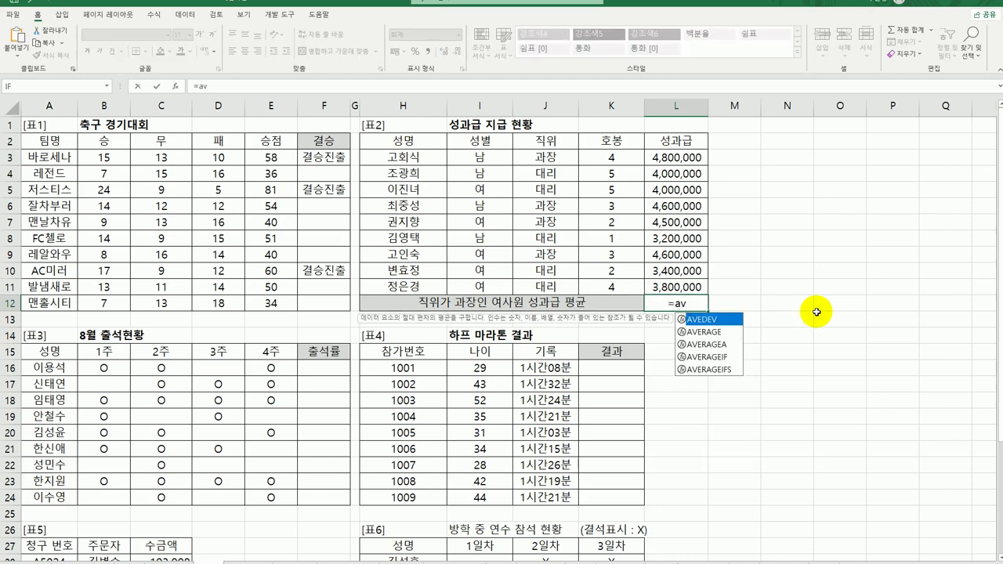
{"action": "left_click", "coordinate": [721, 369]}
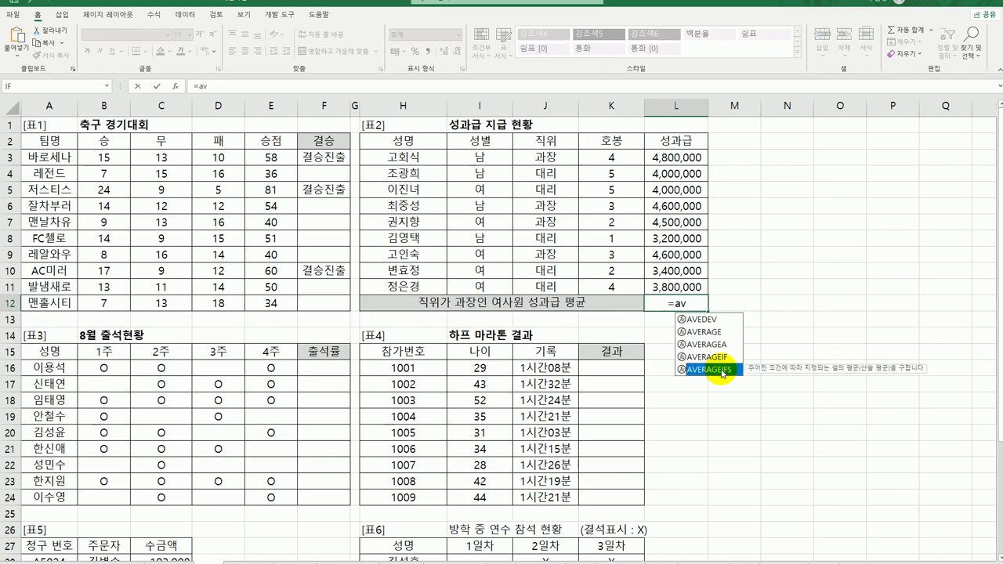
{"action": "double_click", "coordinate": [721, 369]}
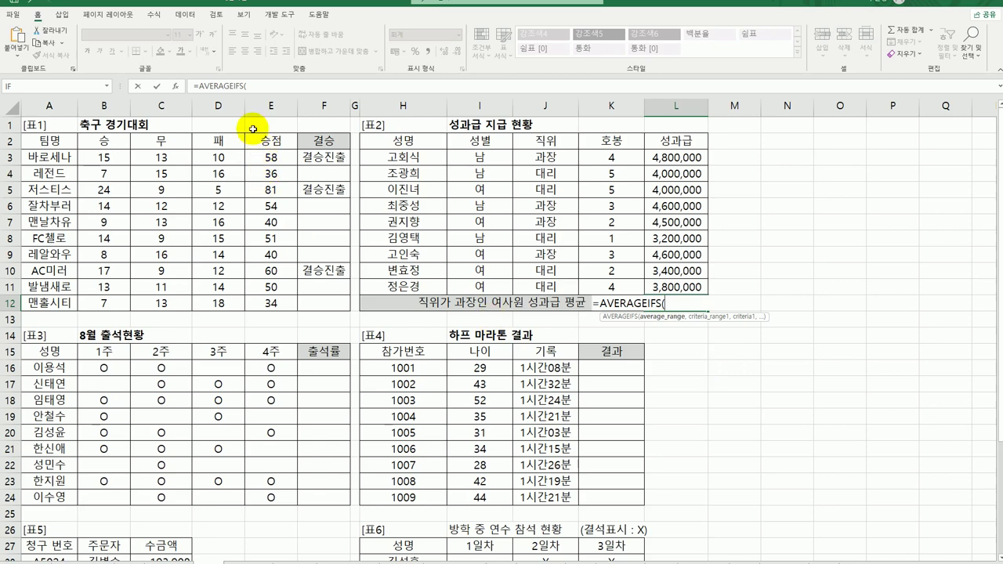
{"action": "left_click", "coordinate": [175, 86]}
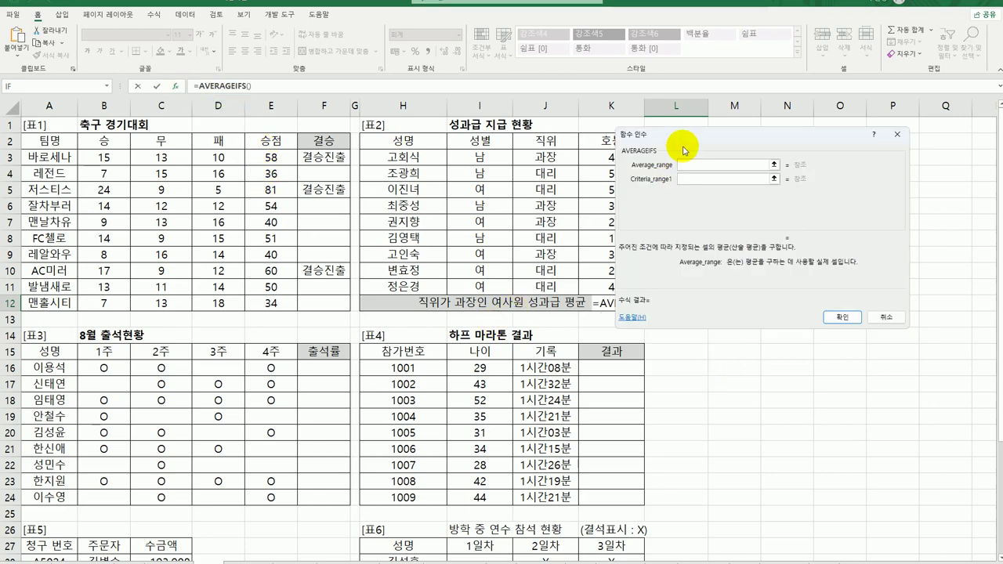
{"action": "left_click_drag", "start_coordinate": [683, 140], "coordinate": [225, 332]}
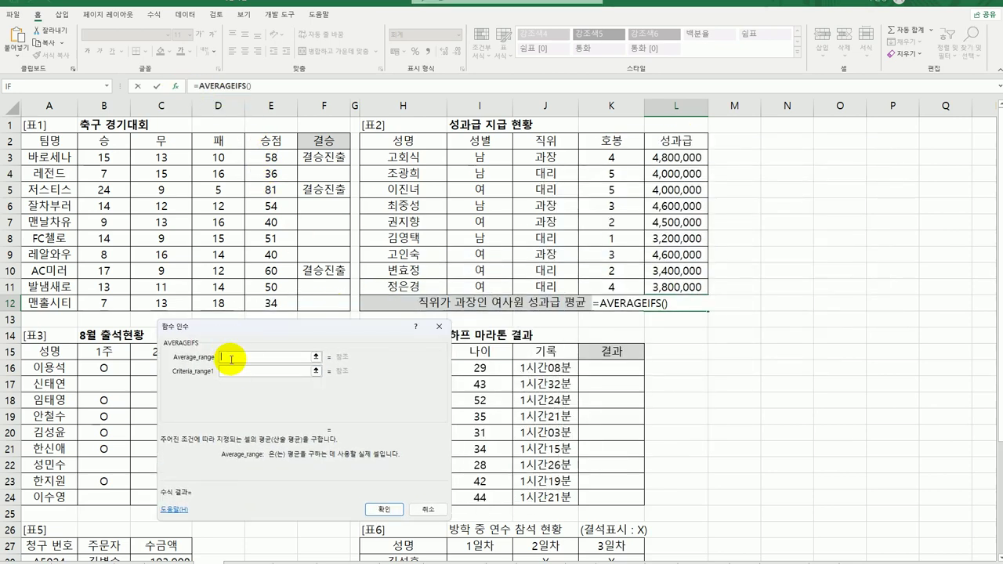
{"action": "left_click_drag", "start_coordinate": [679, 157], "coordinate": [687, 290]}
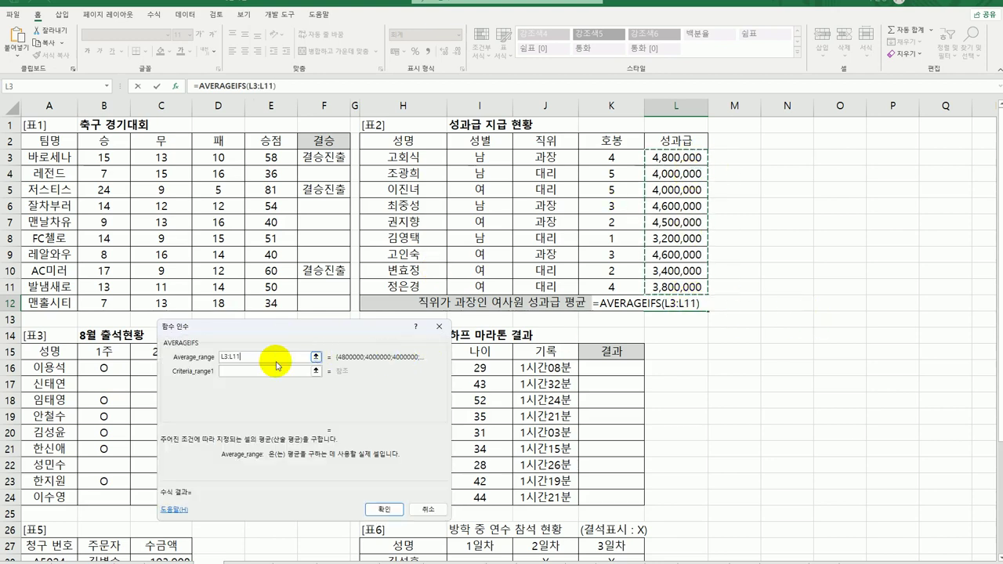
Step: Set the first AVERAGEIFS criteria range to the gender cells I3:I11 with the criterion "여"
{"action": "left_click", "coordinate": [263, 372]}
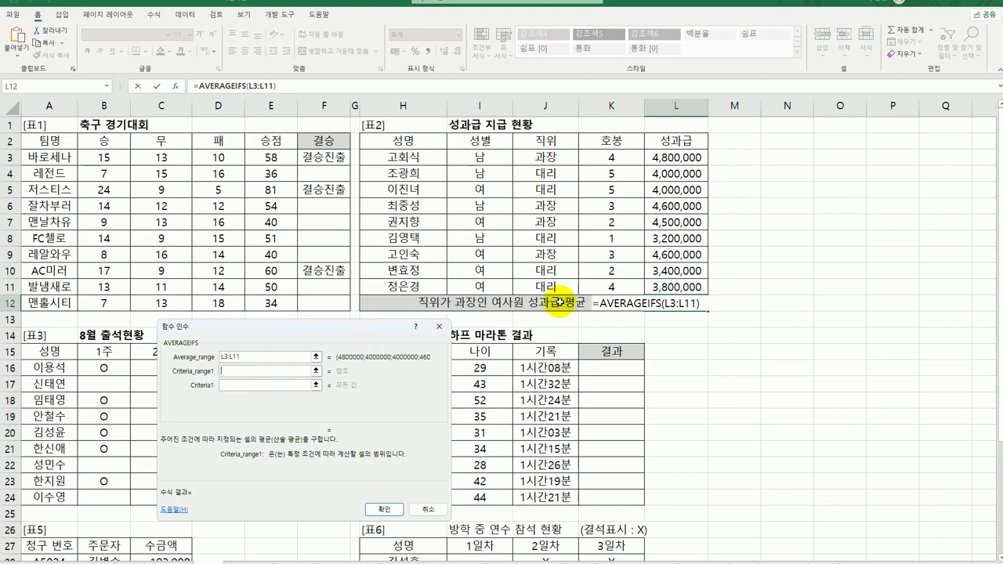
{"action": "left_click_drag", "start_coordinate": [476, 155], "coordinate": [476, 287]}
{"action": "left_click", "coordinate": [279, 387]}
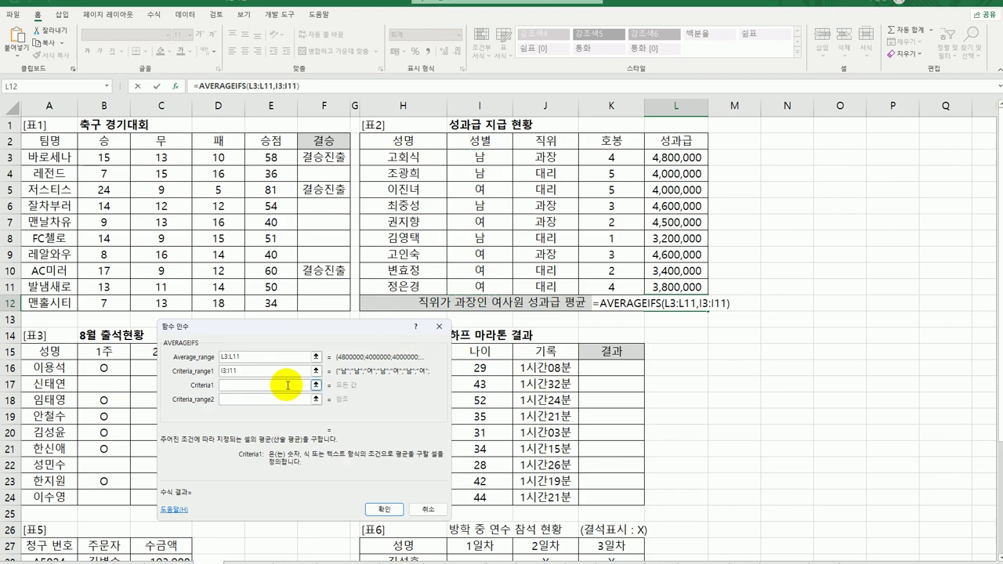
{"action": "type", "text": "du"}
{"action": "key", "text": "BackSpace"}
{"action": "key", "text": "BackSpace"}
{"action": "type", "text": "여"}
{"action": "key", "text": "Tab"}
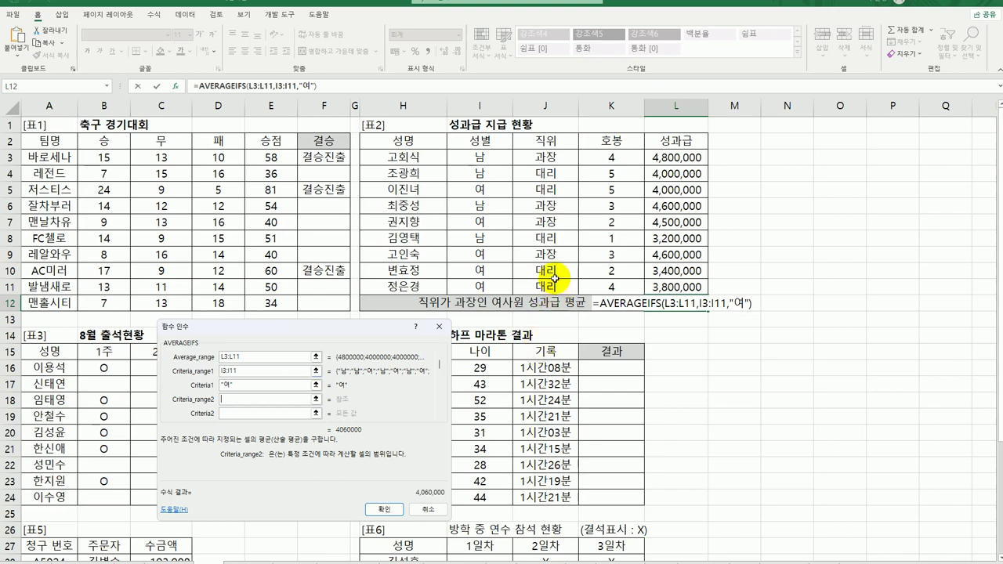
Step: Add the position cells J3:J11 as the second criteria range with the criterion "과장" and accept the formula
{"action": "left_click_drag", "start_coordinate": [545, 155], "coordinate": [551, 287]}
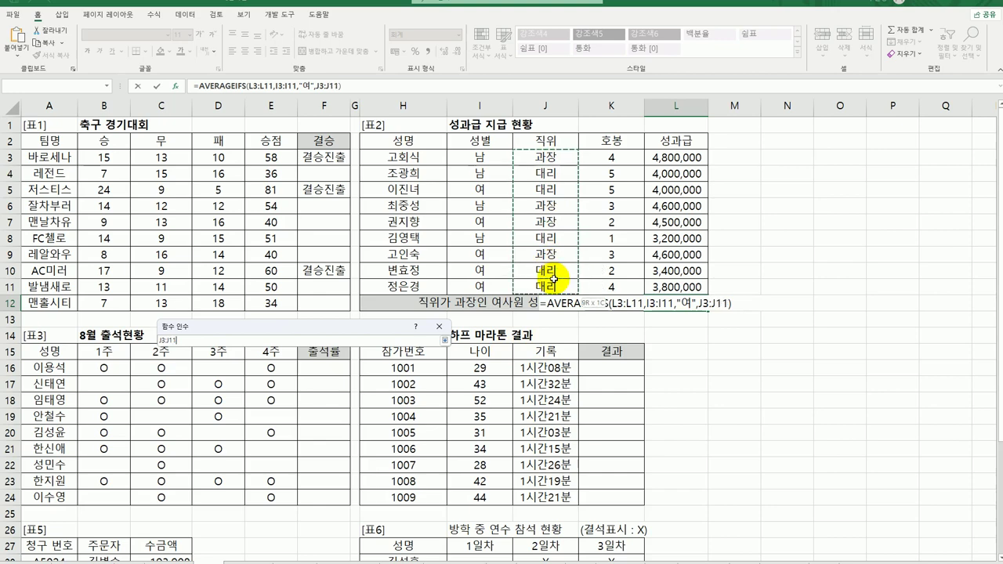
{"action": "left_click", "coordinate": [242, 411]}
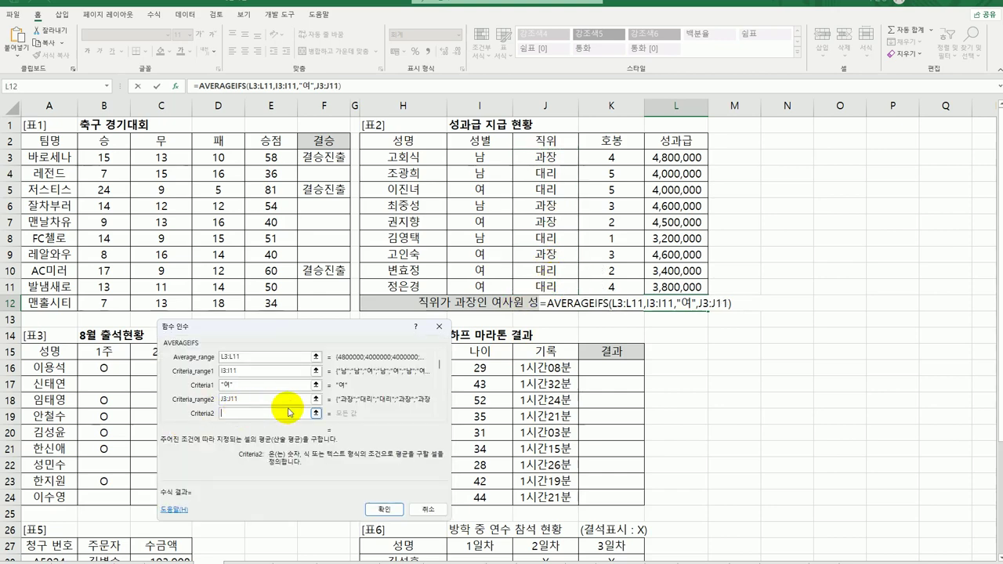
{"action": "type", "text": "과장"}
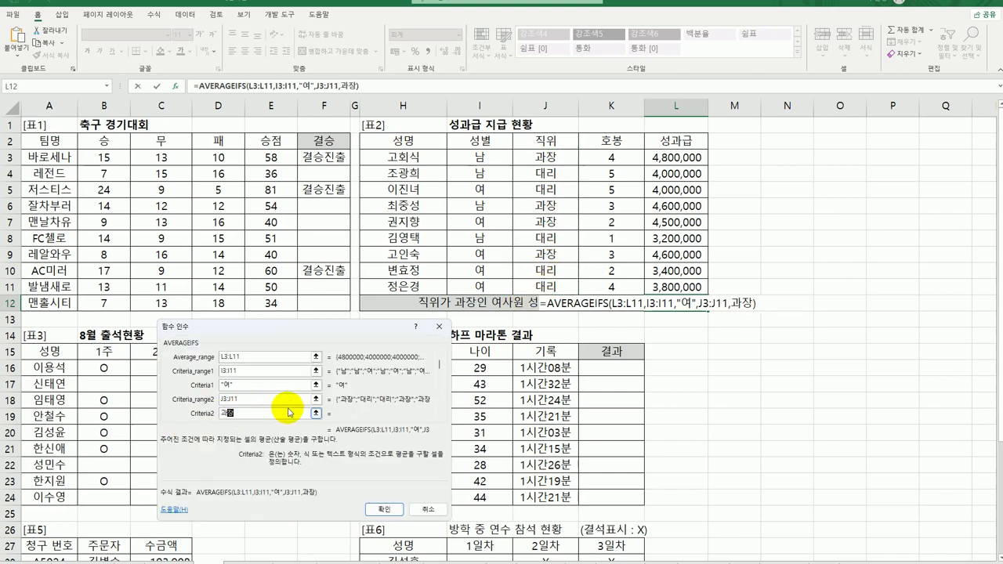
{"action": "left_click", "coordinate": [384, 509]}
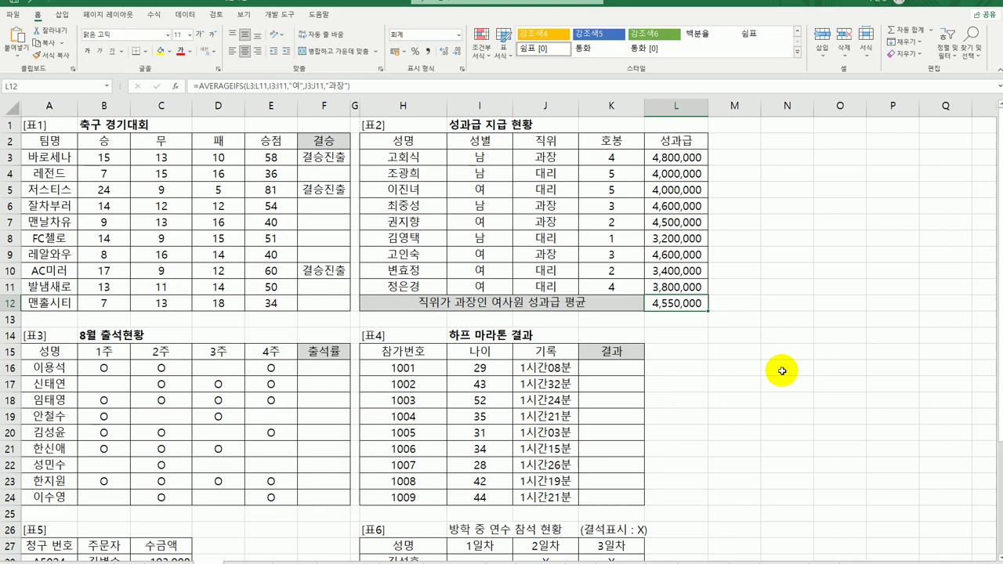
Step: Wrap the AVERAGEIFS formula in L12 in a ROUND function and open its function arguments
{"action": "double_click", "coordinate": [671, 304]}
{"action": "left_click", "coordinate": [547, 304]}
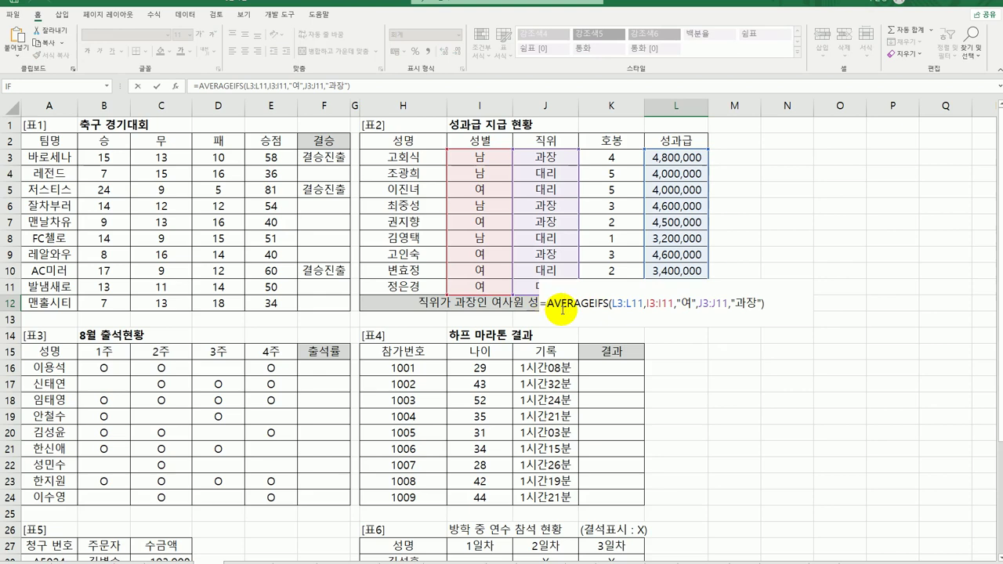
{"action": "type", "text": "ㄱ"}
{"action": "key", "text": "BackSpace"}
{"action": "type", "text": "ROUND("}
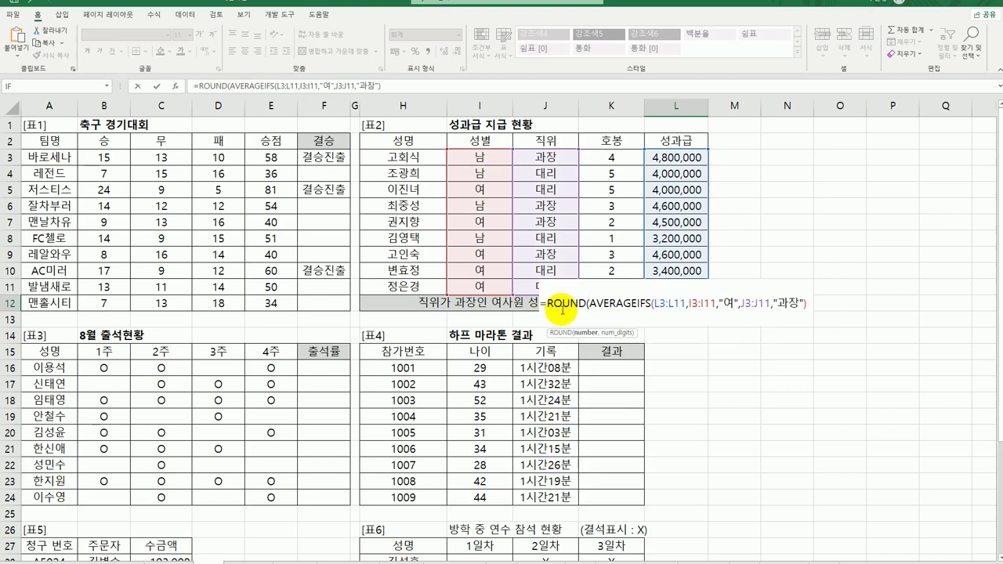
{"action": "left_click", "coordinate": [179, 90]}
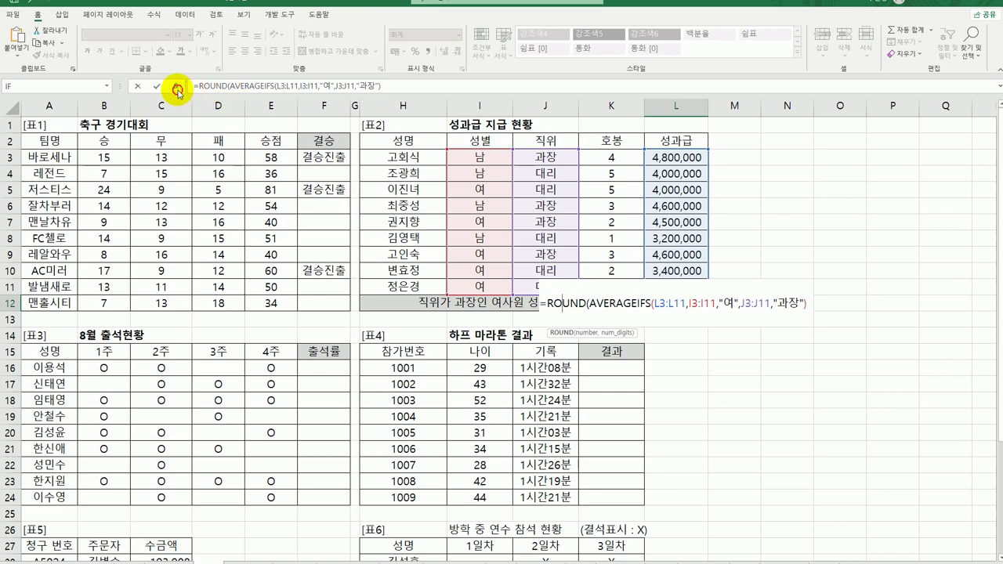
Step: Set the ROUND function's number of digits to -4 and accept the formula in L12
{"action": "left_click", "coordinate": [255, 392]}
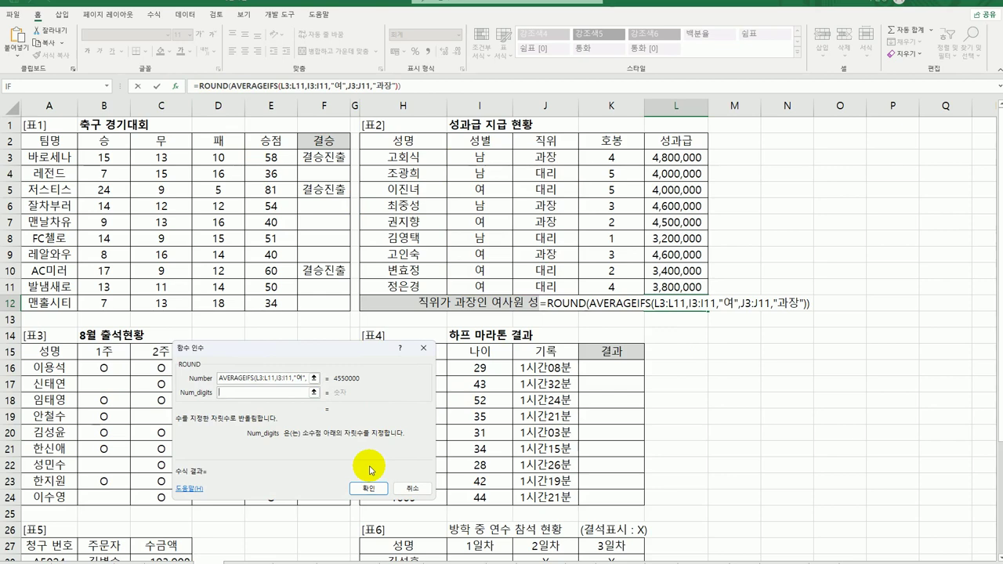
{"action": "type", "text": "-1"}
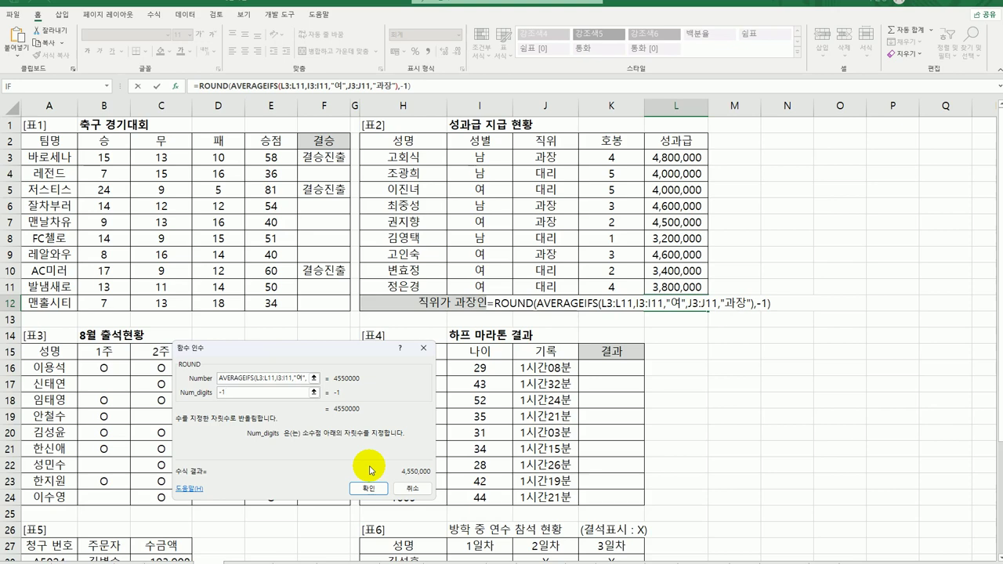
{"action": "key", "text": "BackSpace"}
{"action": "type", "text": "2"}
{"action": "key", "text": "BackSpace"}
{"action": "type", "text": "3"}
{"action": "key", "text": "BackSpace"}
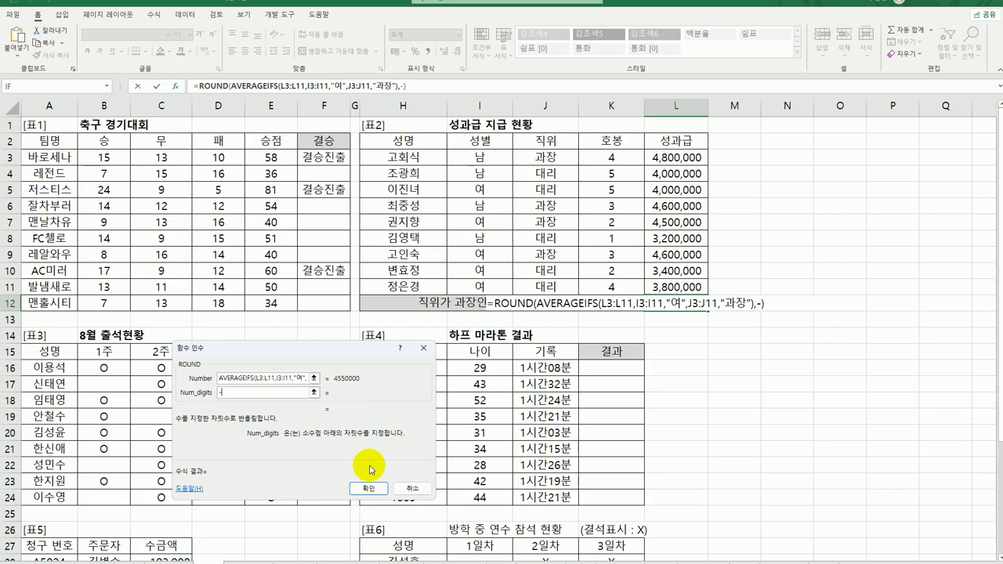
{"action": "type", "text": "4"}
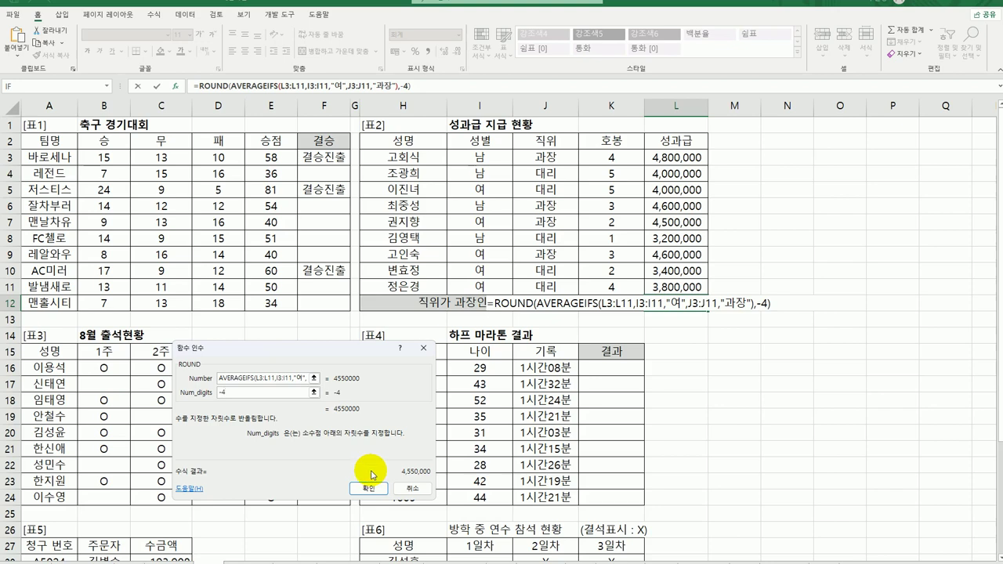
{"action": "left_click", "coordinate": [373, 487]}
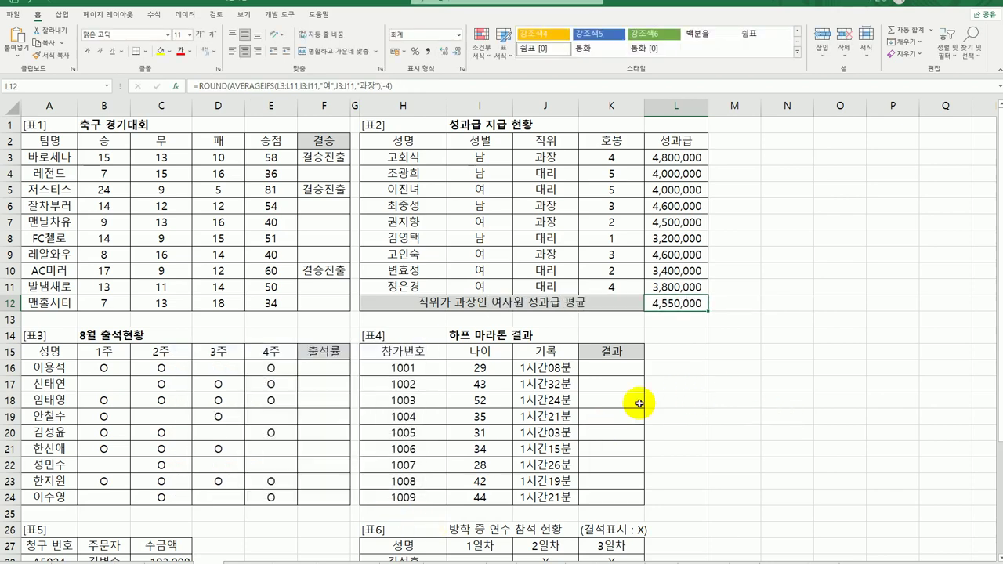
Step: Enter a COUNTA formula over B16:E16 in F16 of the attendance table and fill it down through F24
{"action": "left_click", "coordinate": [321, 367]}
{"action": "scroll", "coordinate": [478, 465], "scroll_direction": "down", "scroll_amount": 3}
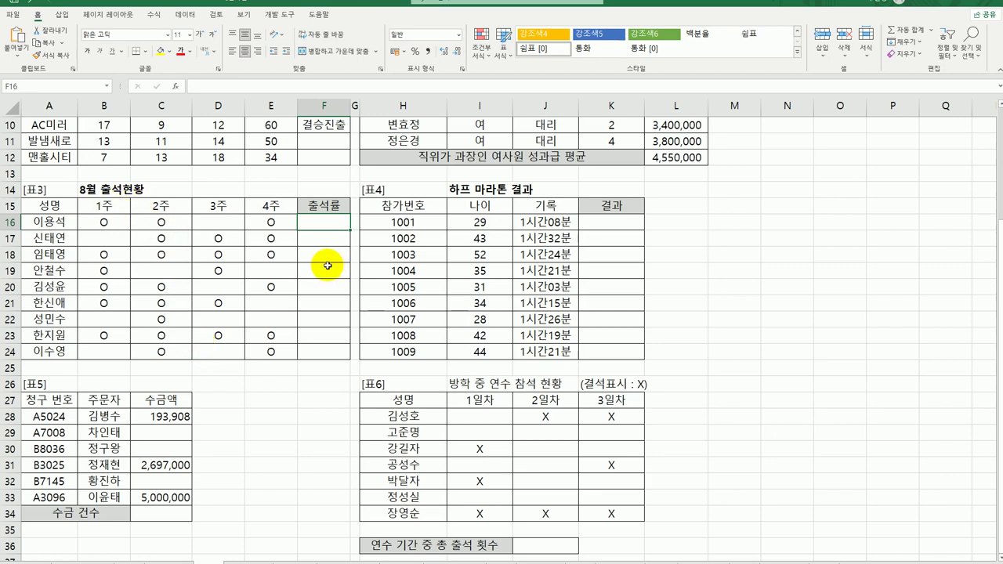
{"action": "left_click", "coordinate": [145, 222]}
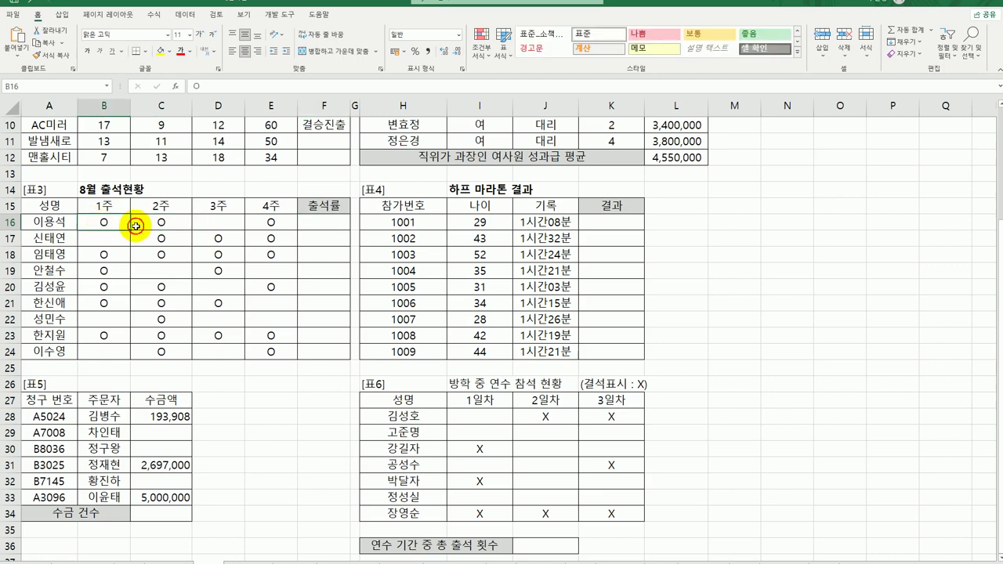
{"action": "left_click", "coordinate": [258, 222]}
{"action": "left_click", "coordinate": [342, 223]}
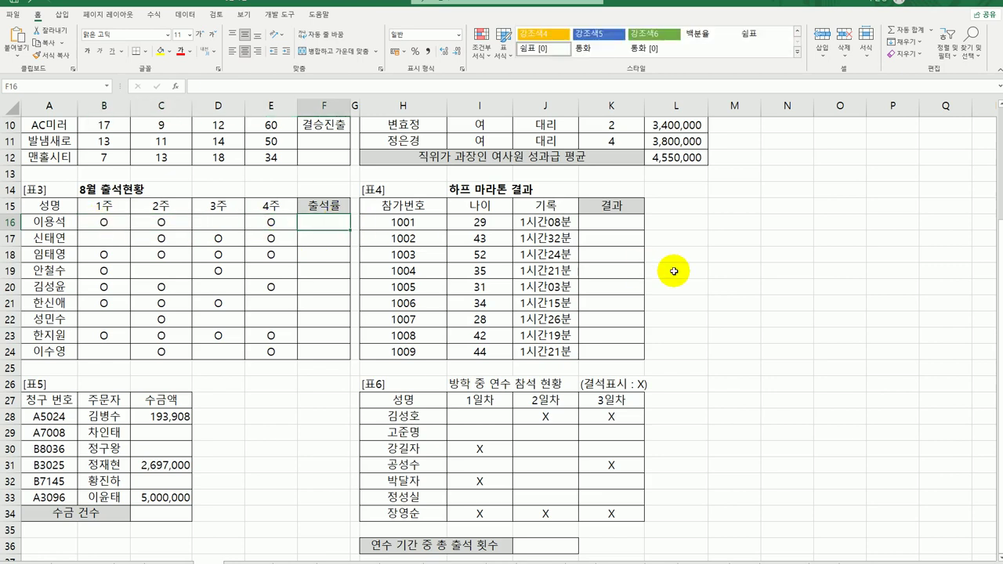
{"action": "type", "text": "=coun"}
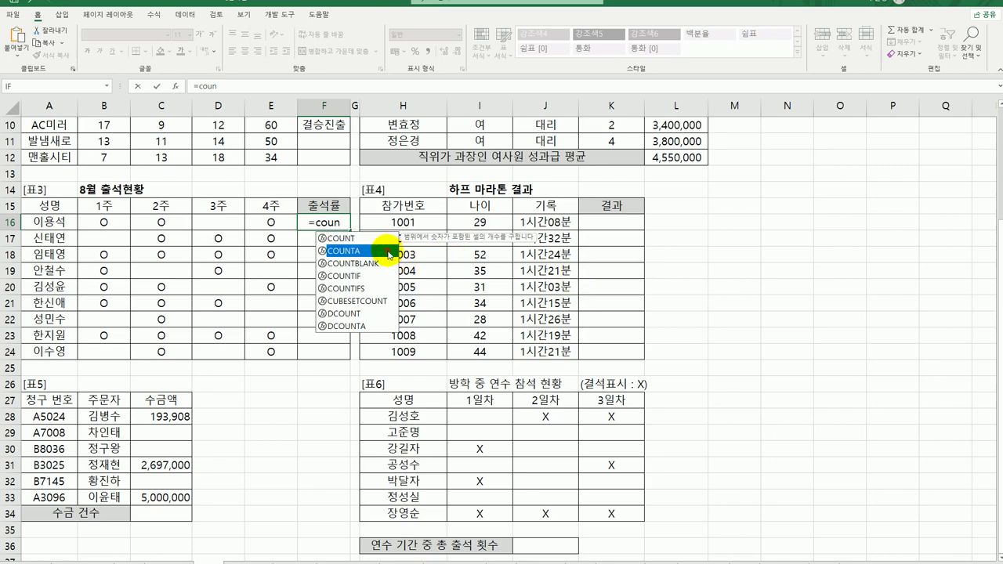
{"action": "double_click", "coordinate": [343, 251]}
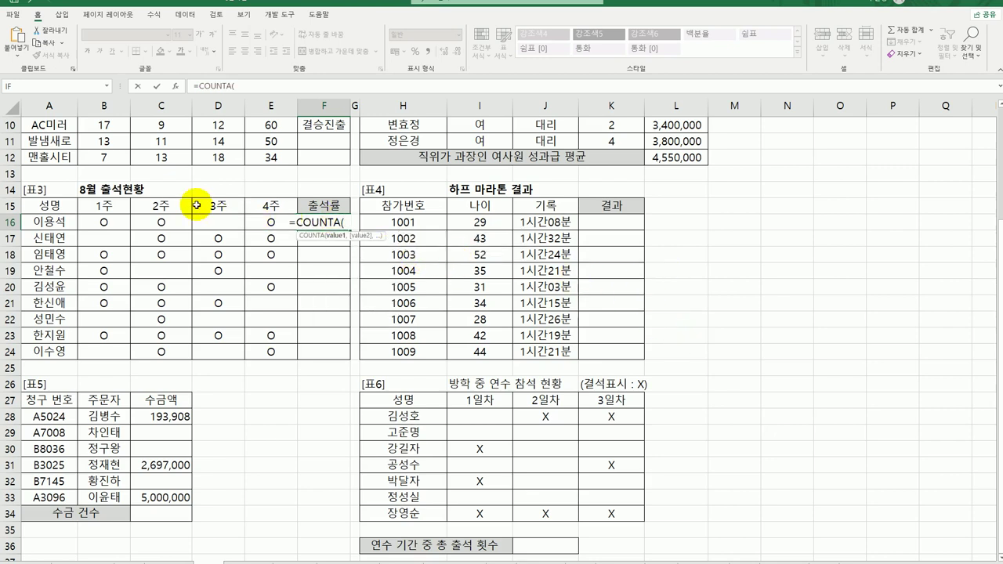
{"action": "left_click_drag", "start_coordinate": [116, 221], "coordinate": [276, 221]}
{"action": "type", "text": ")"}
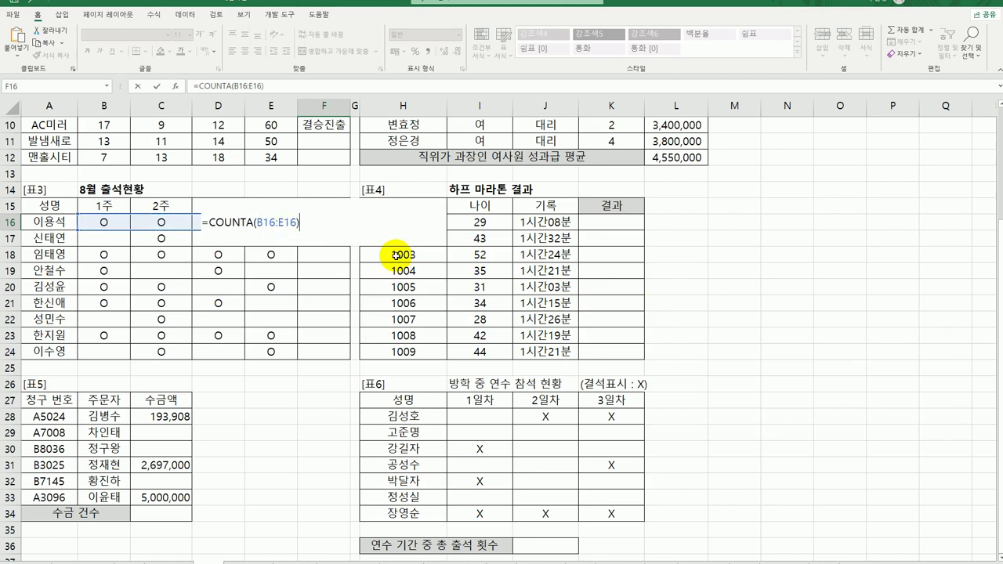
{"action": "key", "text": "ctrl+Return"}
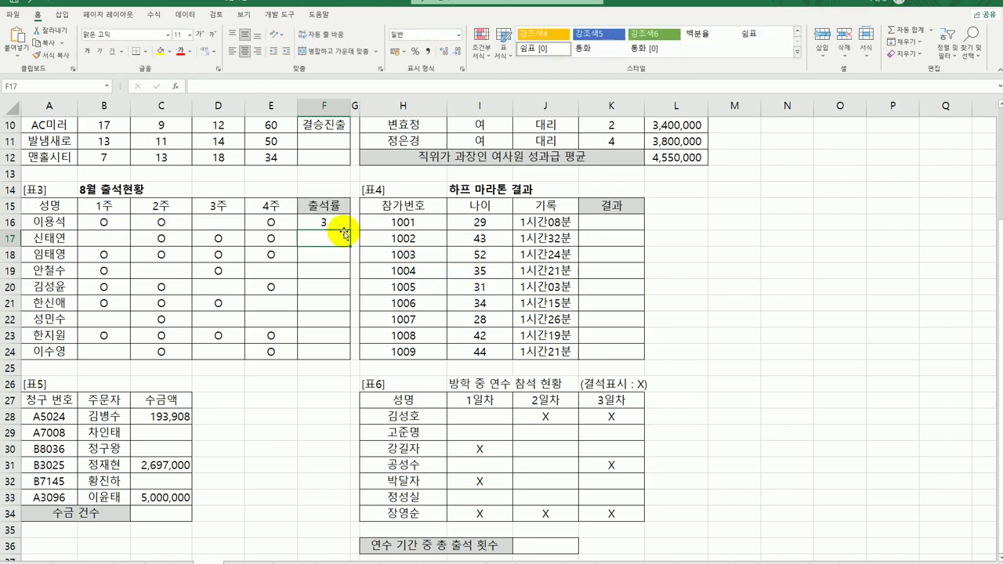
{"action": "left_click_drag", "start_coordinate": [350, 232], "coordinate": [337, 359]}
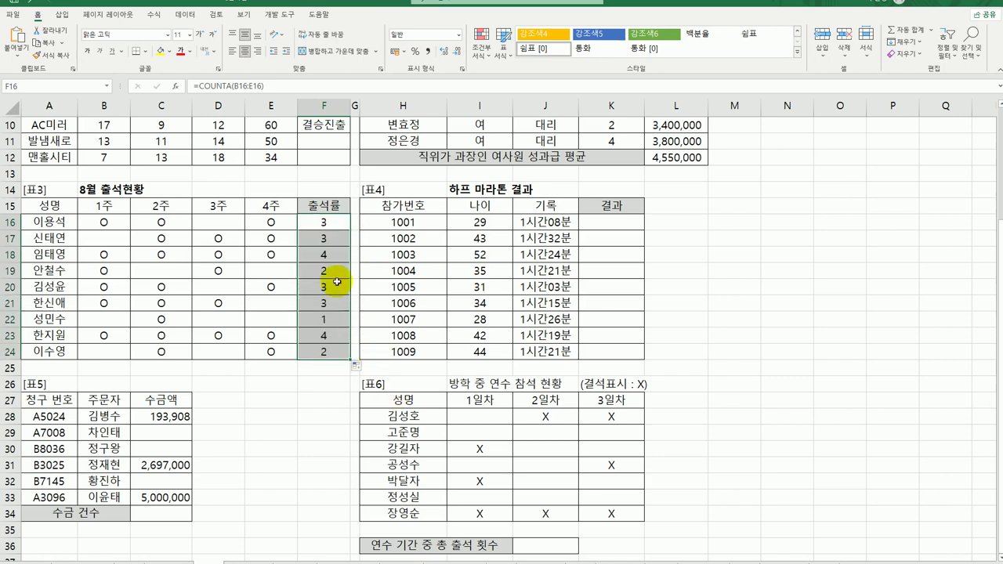
Step: Wrap the COUNTA formula in F16 in a CHOOSE function, using the count as its index number
{"action": "double_click", "coordinate": [315, 225]}
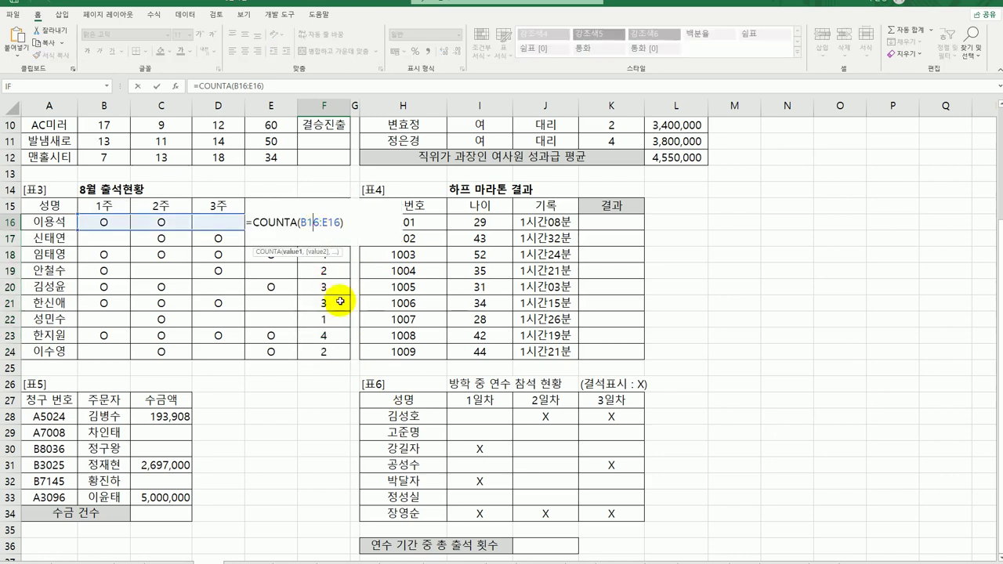
{"action": "left_click", "coordinate": [252, 222]}
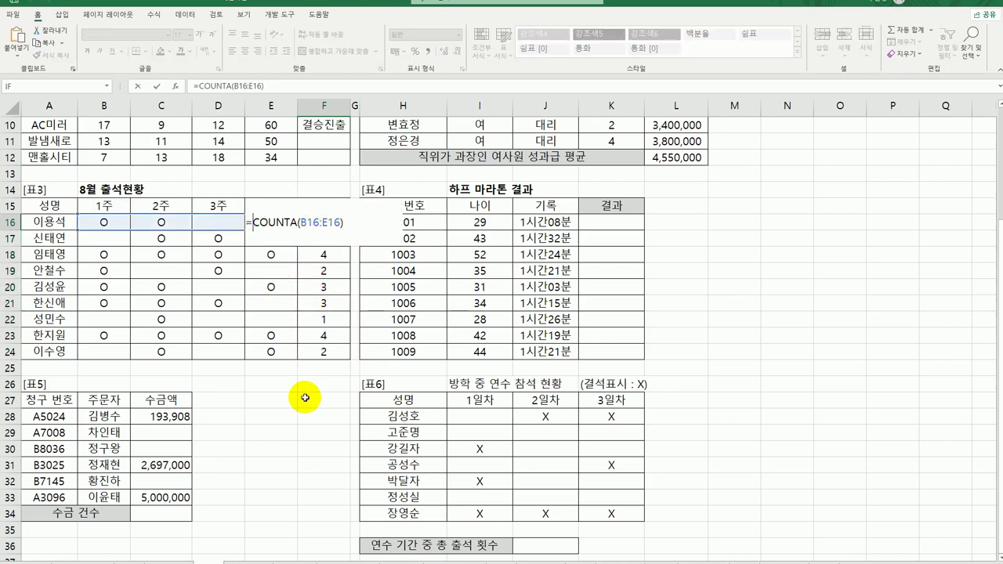
{"action": "type", "text": "choo"}
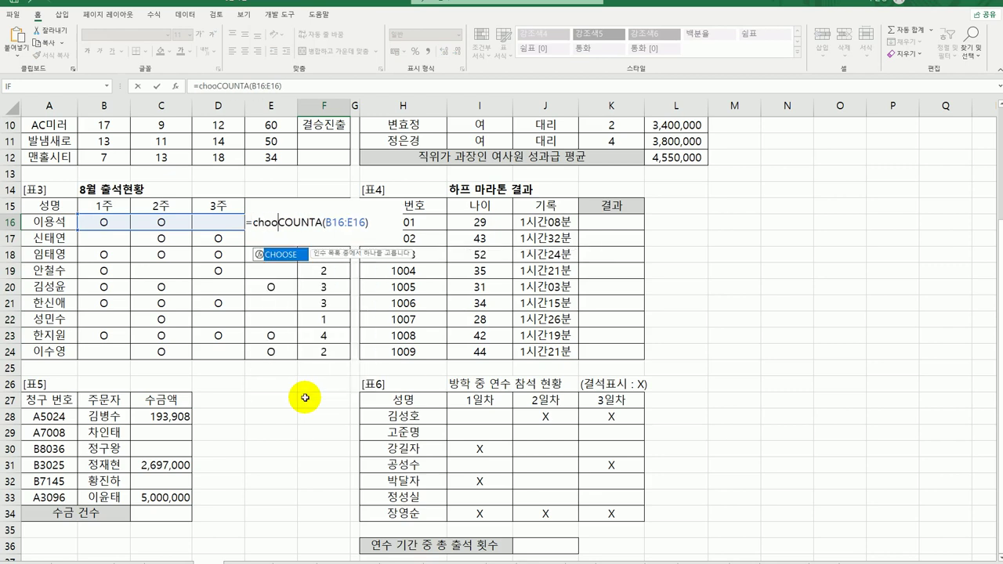
{"action": "double_click", "coordinate": [282, 253]}
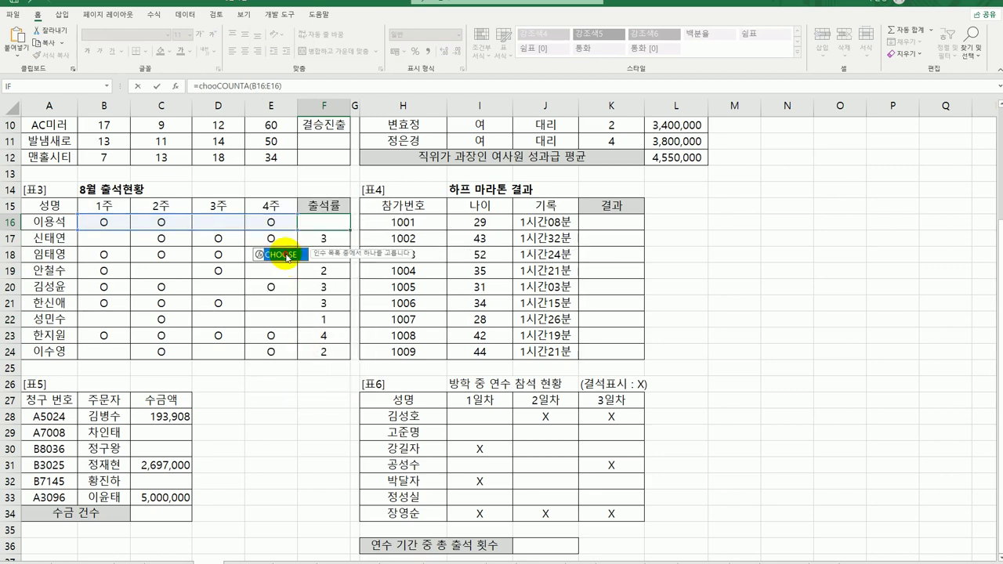
{"action": "left_click", "coordinate": [176, 88]}
Step: Set the first CHOOSE value to the quoted text "25%"
{"action": "left_click", "coordinate": [282, 371]}
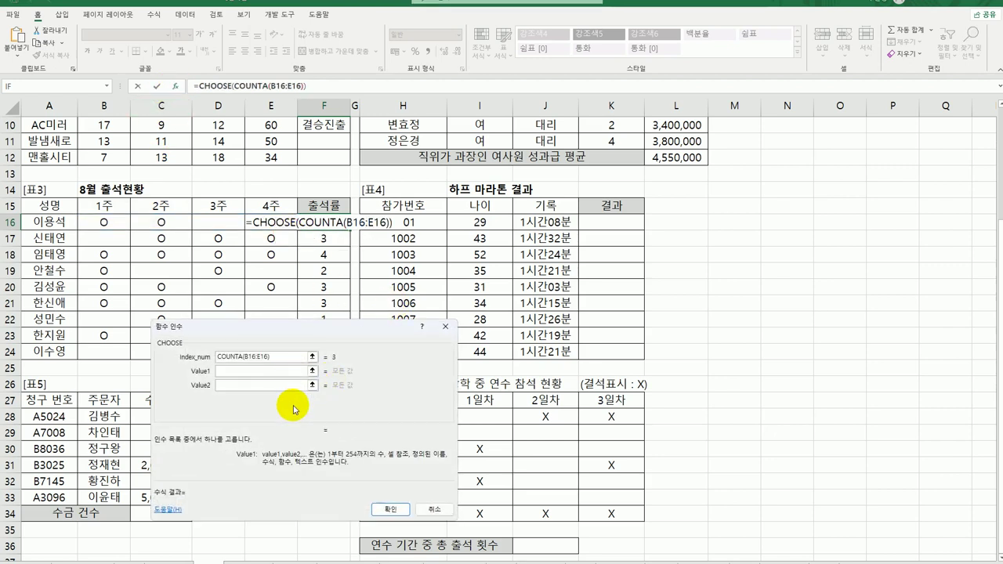
{"action": "type", "text": "25%"}
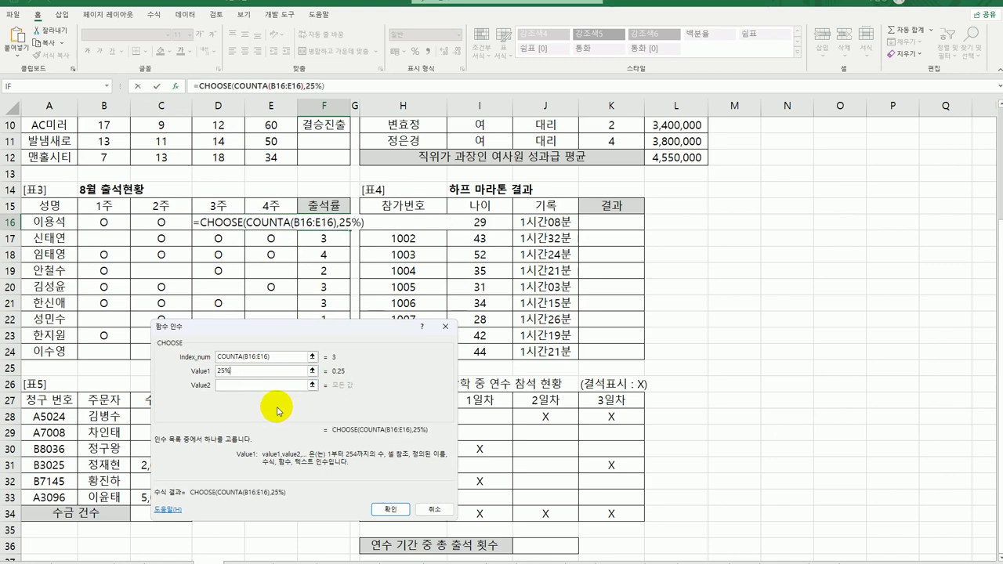
{"action": "left_click", "coordinate": [219, 371]}
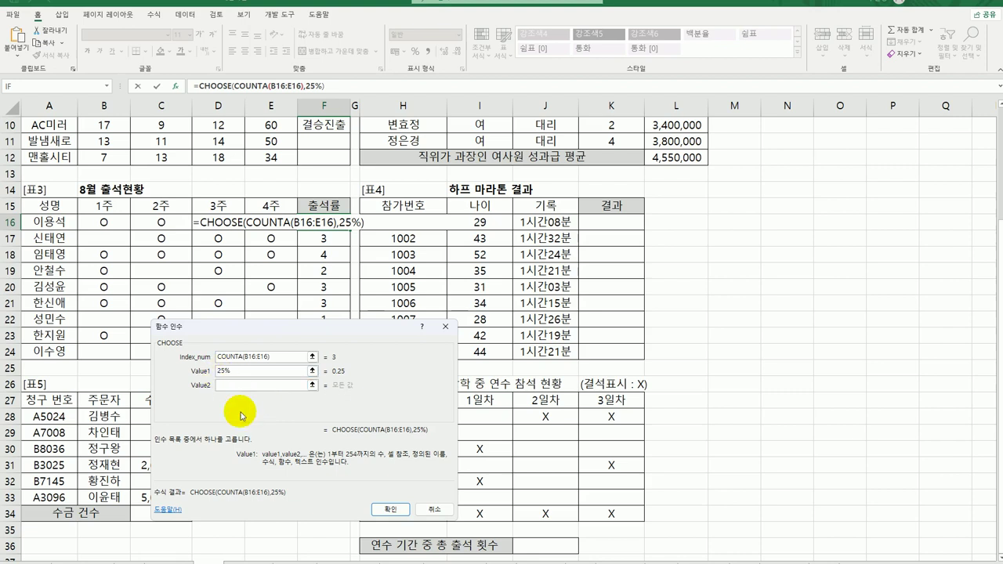
{"action": "type", "text": "\""}
{"action": "left_click", "coordinate": [237, 371]}
{"action": "type", "text": "\""}
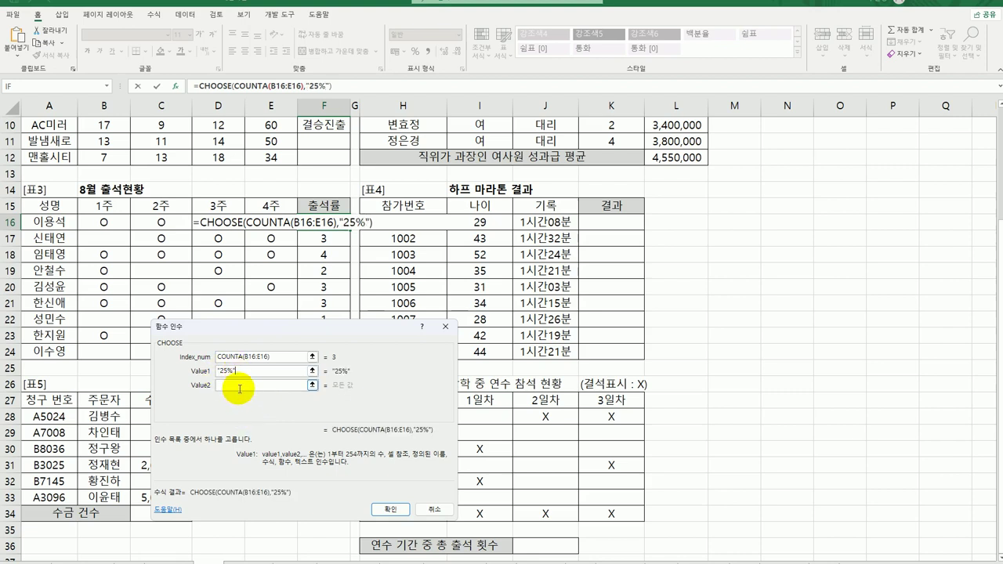
Step: Set CHOOSE values 2 to 4 to the quoted texts "50%", "75%" and "100%", and fill the F16 formula down through F24
{"action": "left_click", "coordinate": [239, 387]}
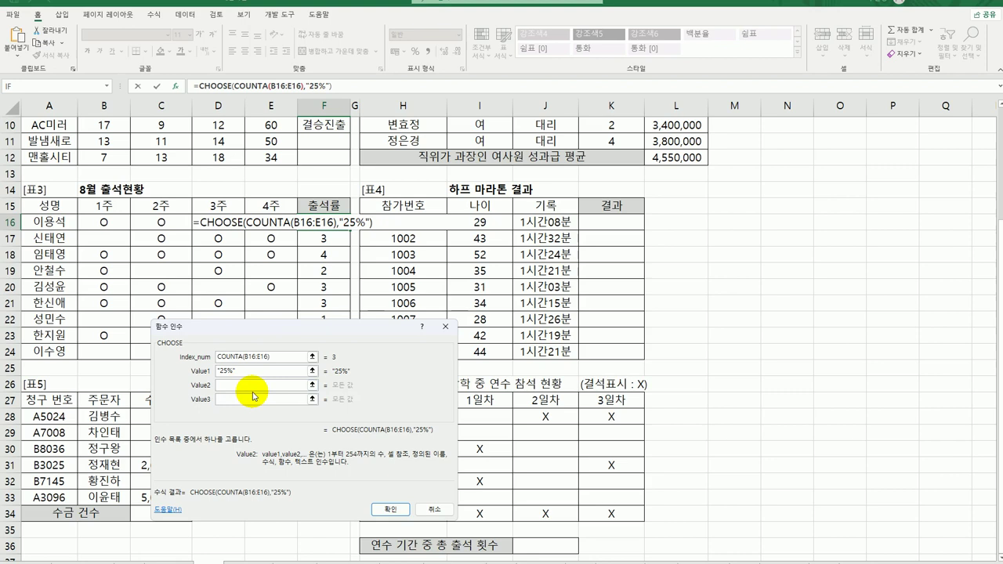
{"action": "type", "text": "\"50%\""}
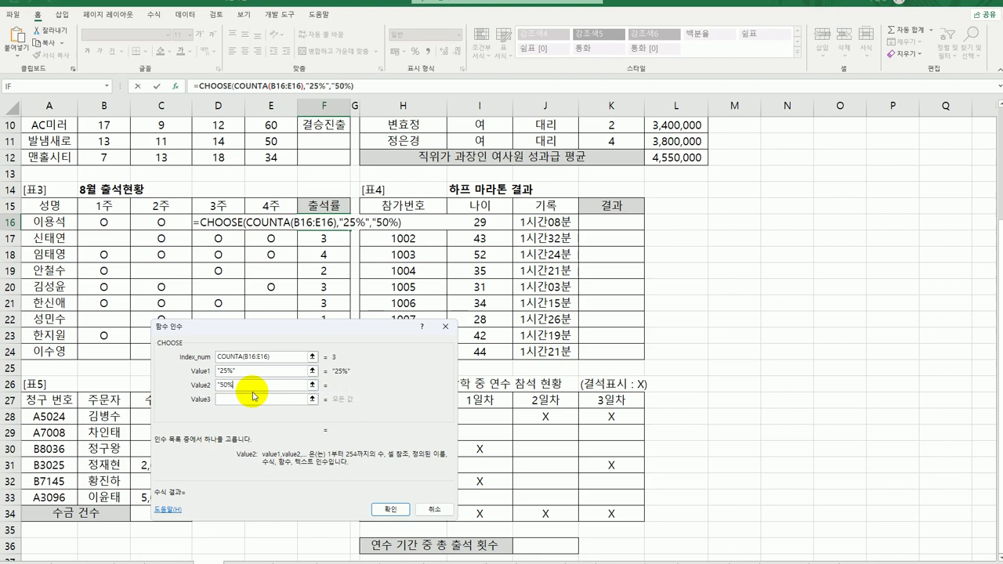
{"action": "left_click", "coordinate": [253, 395]}
{"action": "type", "text": "7"}
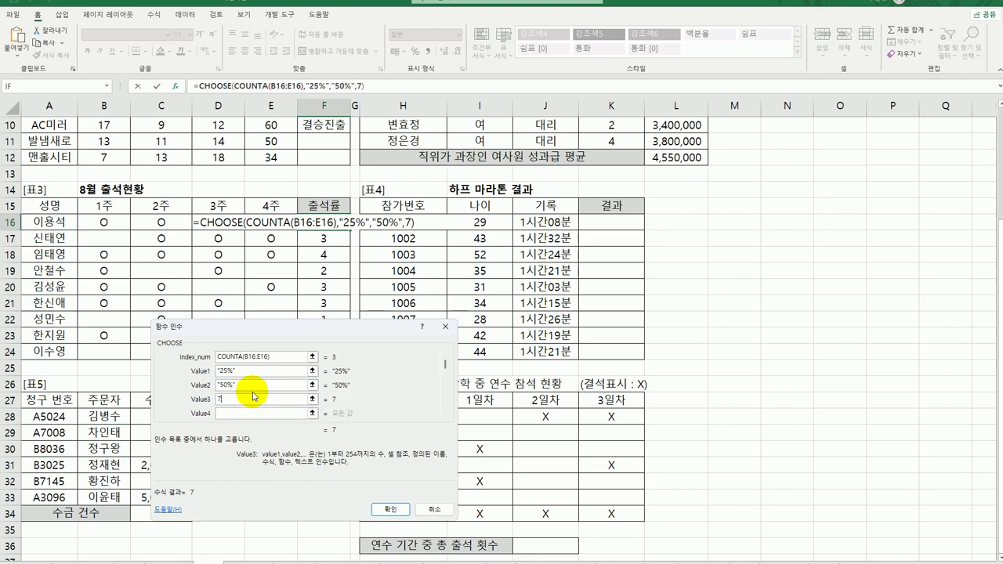
{"action": "key", "text": "BackSpace"}
{"action": "key", "text": "BackSpace"}
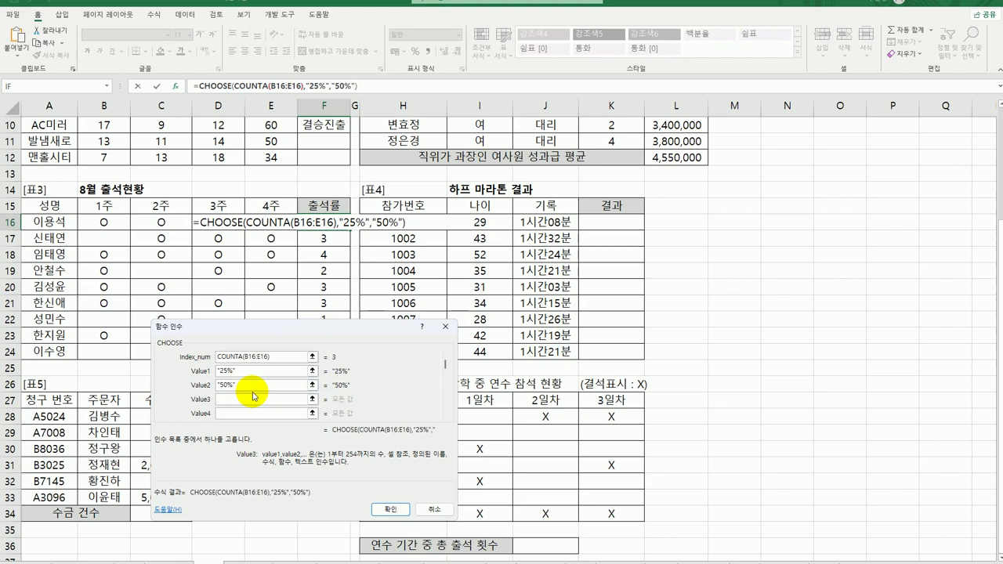
{"action": "type", "text": "\"75%"}
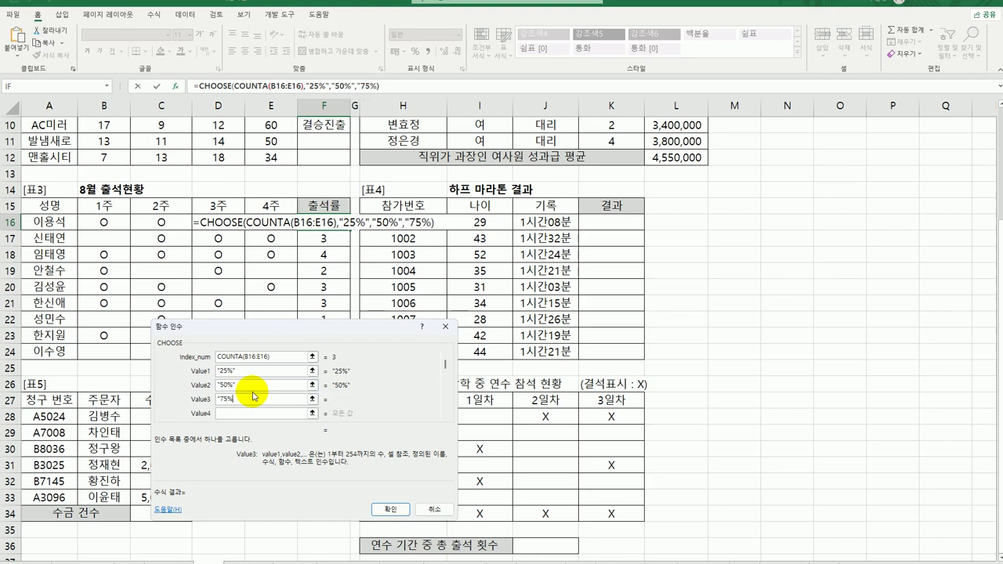
{"action": "type", "text": "\",\"100%\""}
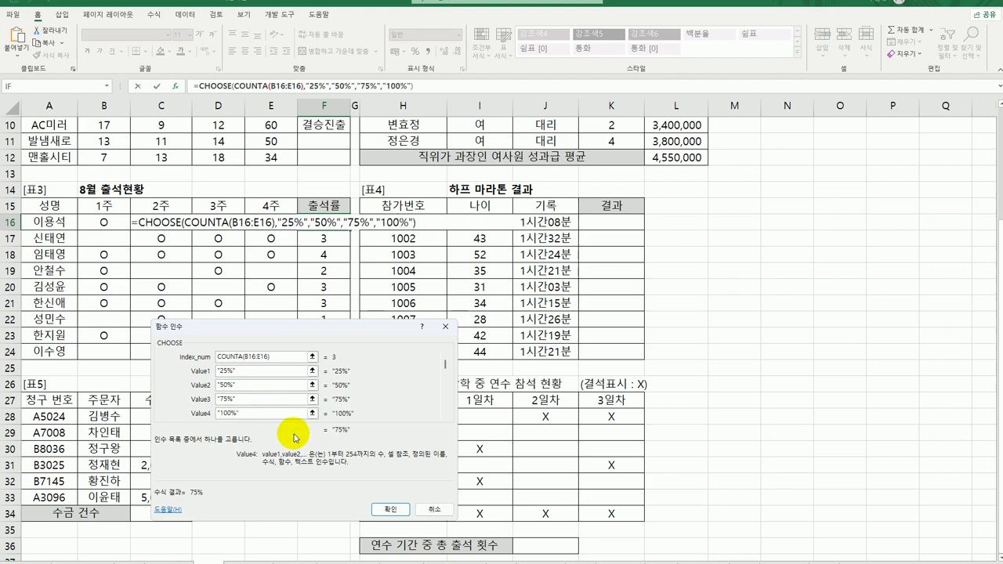
{"action": "left_click", "coordinate": [389, 509]}
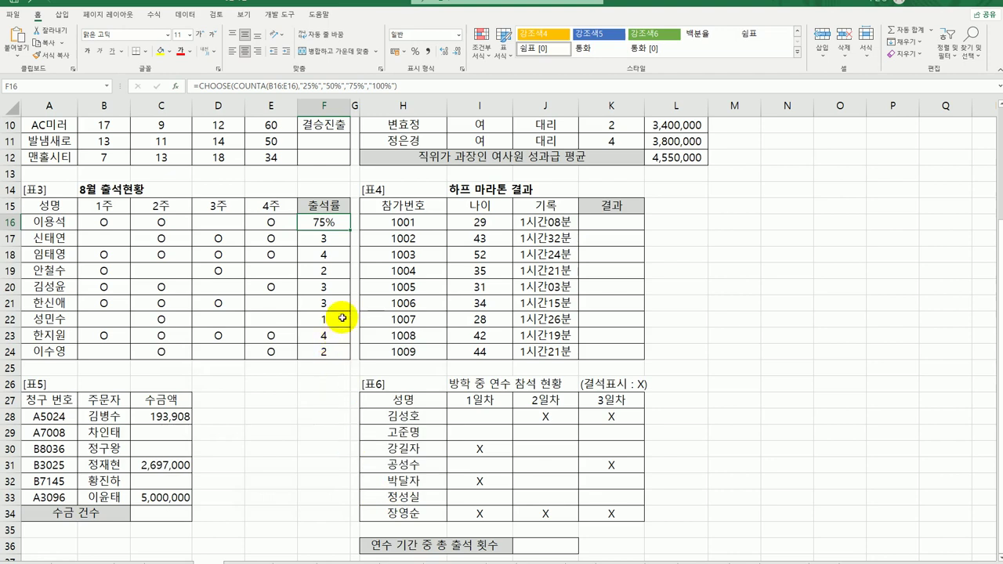
{"action": "left_click_drag", "start_coordinate": [350, 230], "coordinate": [346, 360]}
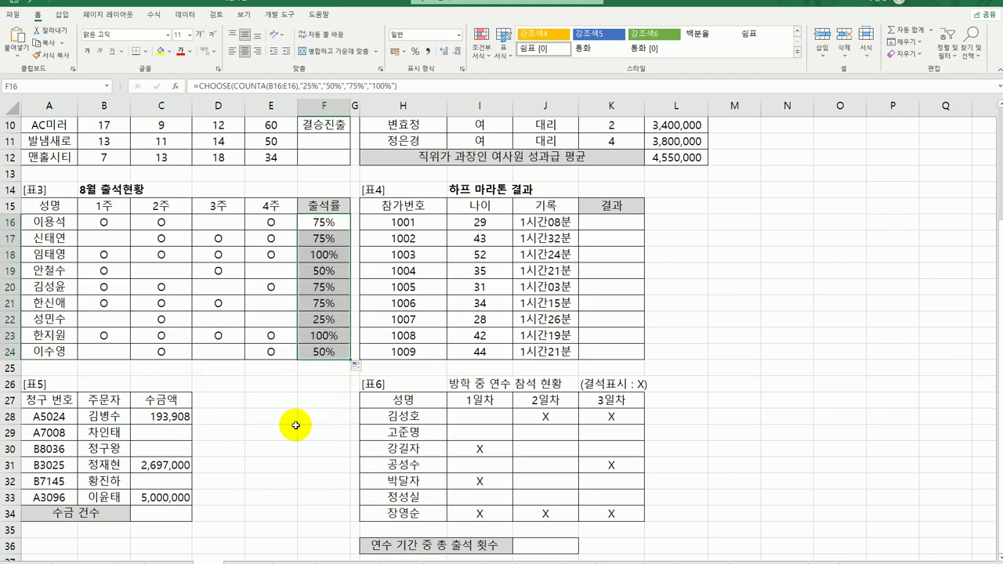
Step: Start a SMALL function in K16 of the half-marathon table, using the records $J$16:$J$24 as its absolute array
{"action": "left_click", "coordinate": [626, 223]}
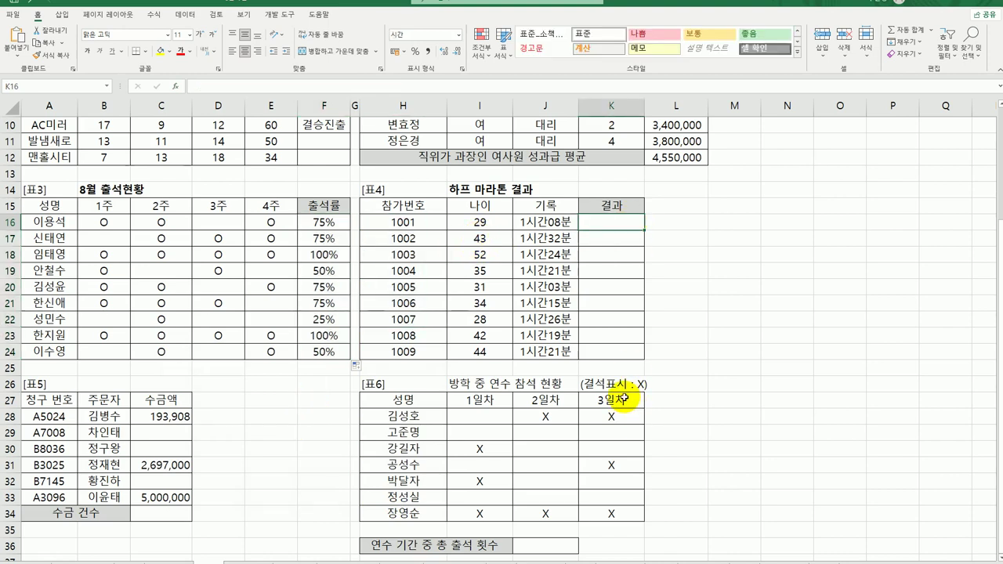
{"action": "left_click_drag", "start_coordinate": [550, 223], "coordinate": [544, 356]}
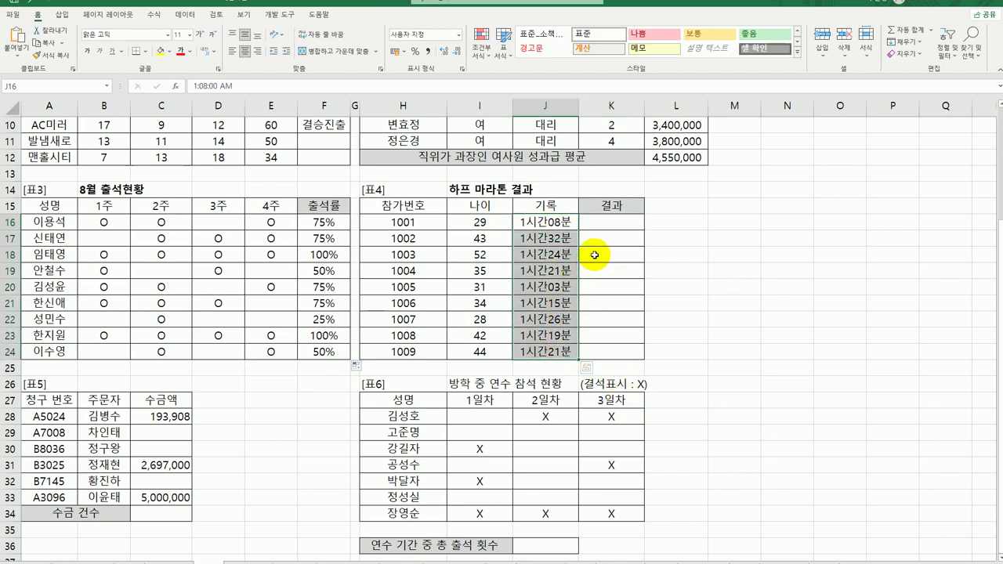
{"action": "left_click", "coordinate": [608, 222]}
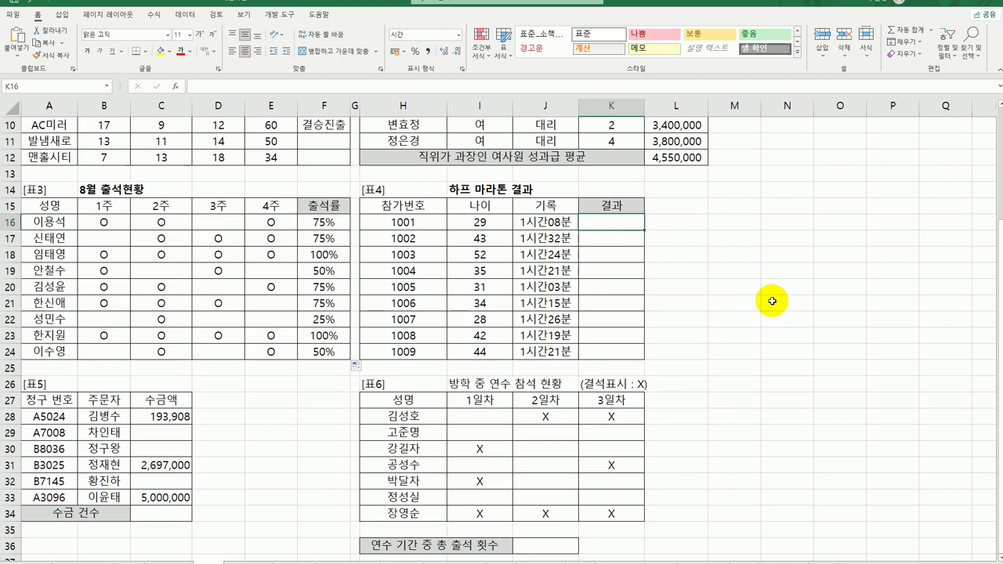
{"action": "type", "text": "="}
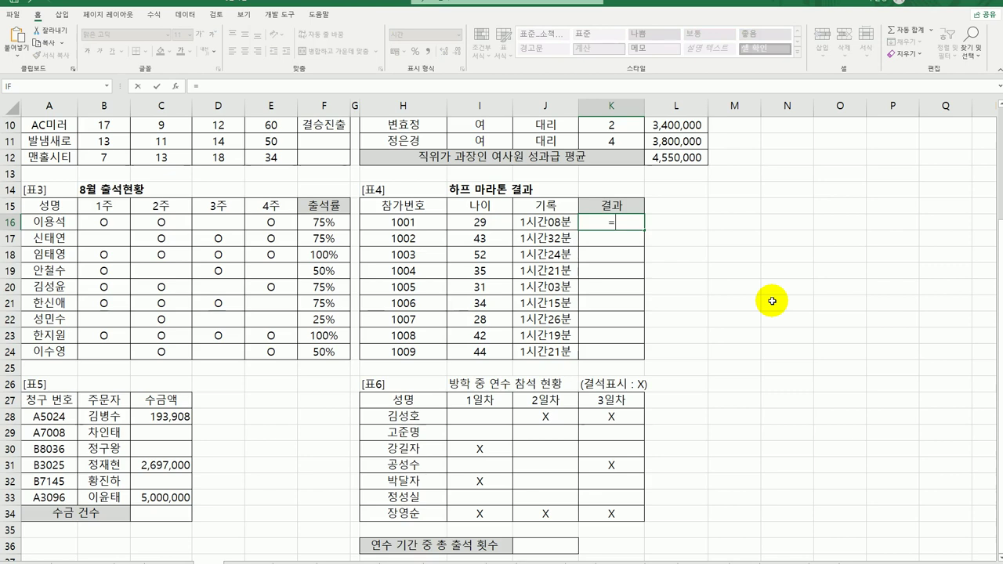
{"action": "type", "text": "sm"}
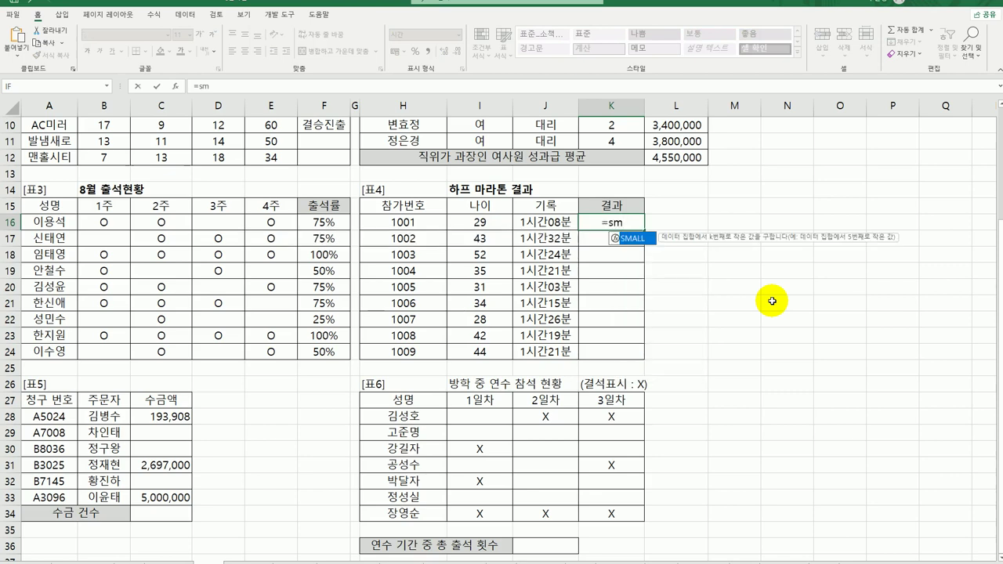
{"action": "double_click", "coordinate": [635, 238]}
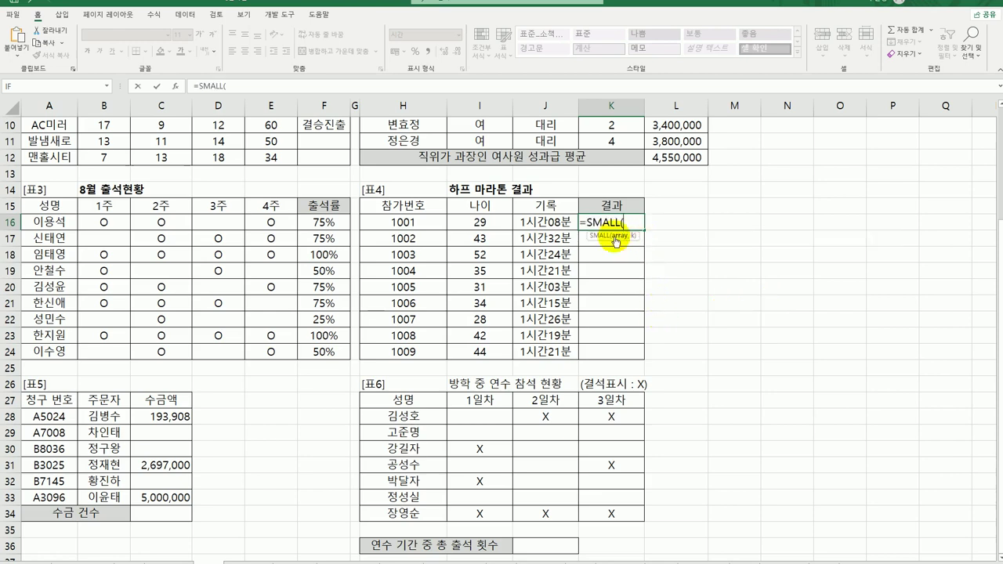
{"action": "left_click", "coordinate": [175, 86]}
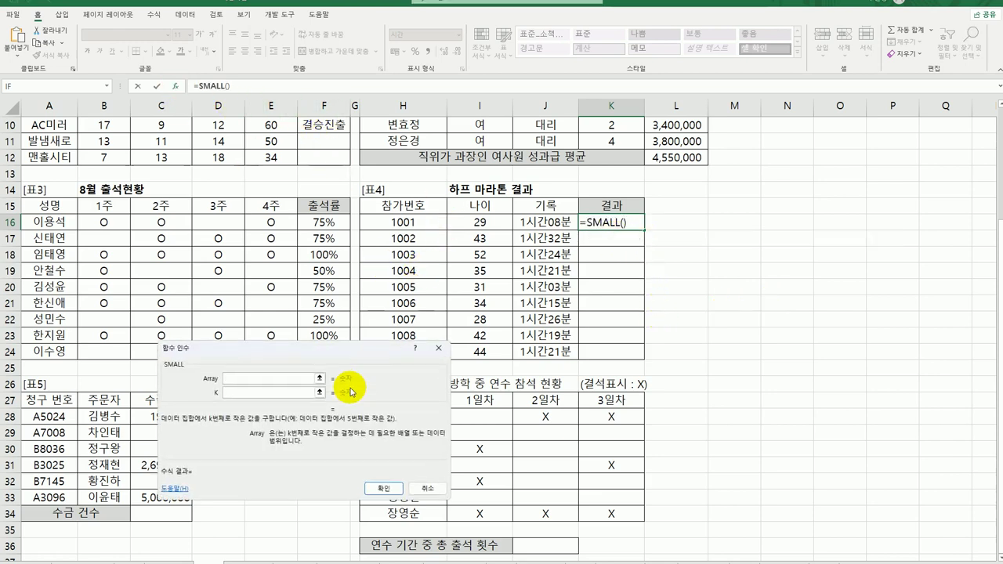
{"action": "left_click_drag", "start_coordinate": [551, 222], "coordinate": [546, 352]}
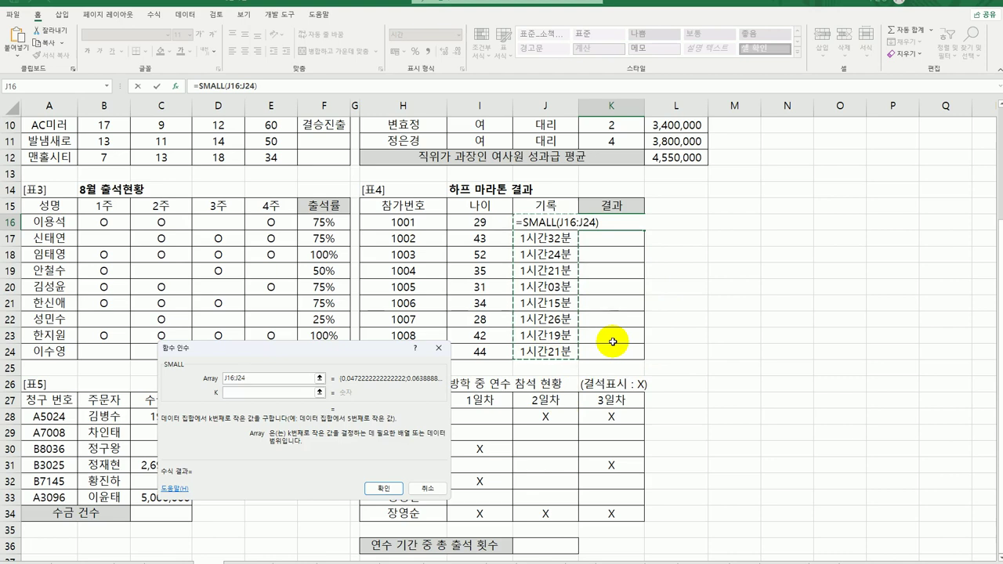
{"action": "key", "text": "F4"}
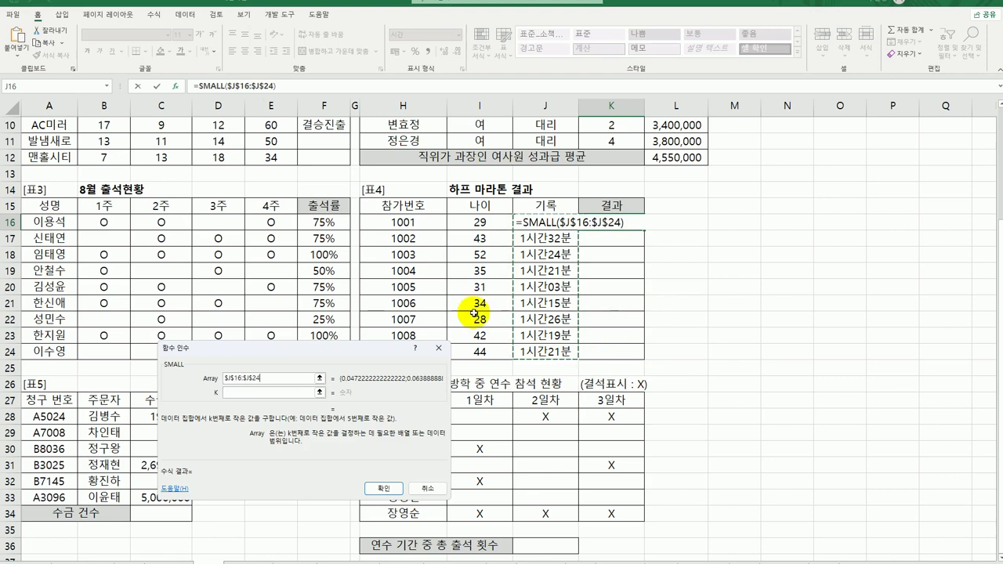
Step: Set the SMALL function's K to 3 and fill the formula down from K16 through K24
{"action": "left_click", "coordinate": [243, 390]}
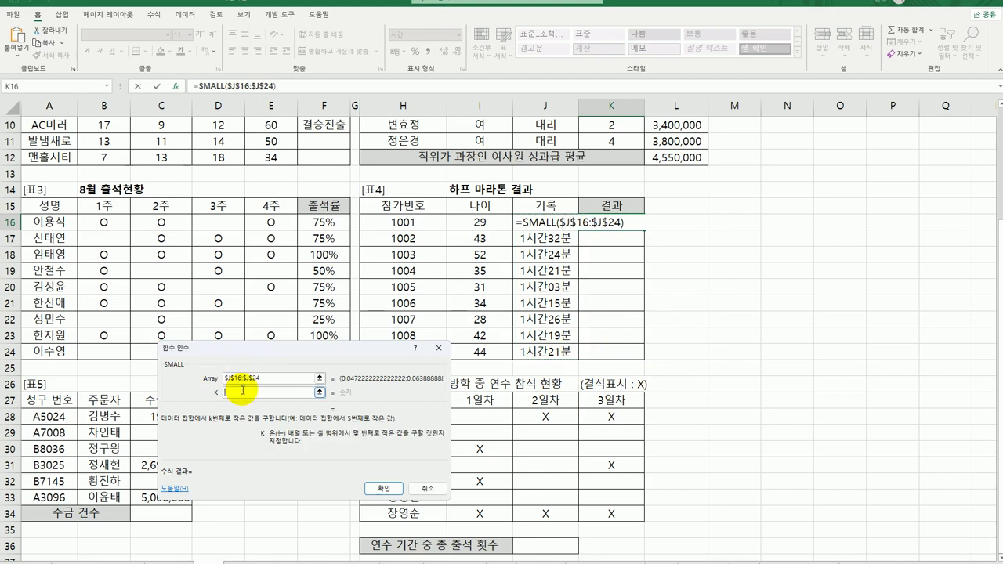
{"action": "type", "text": "3"}
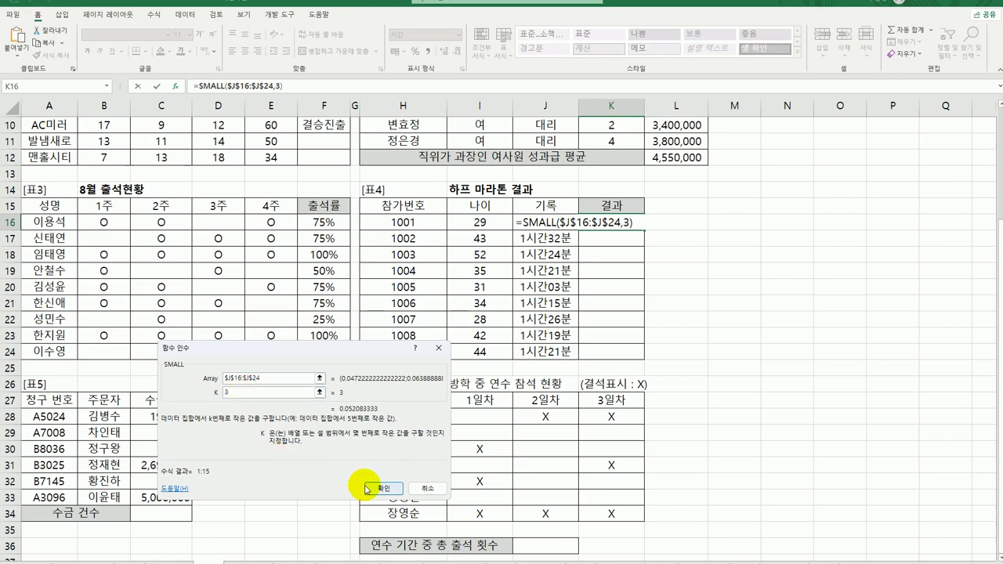
{"action": "left_click", "coordinate": [373, 487]}
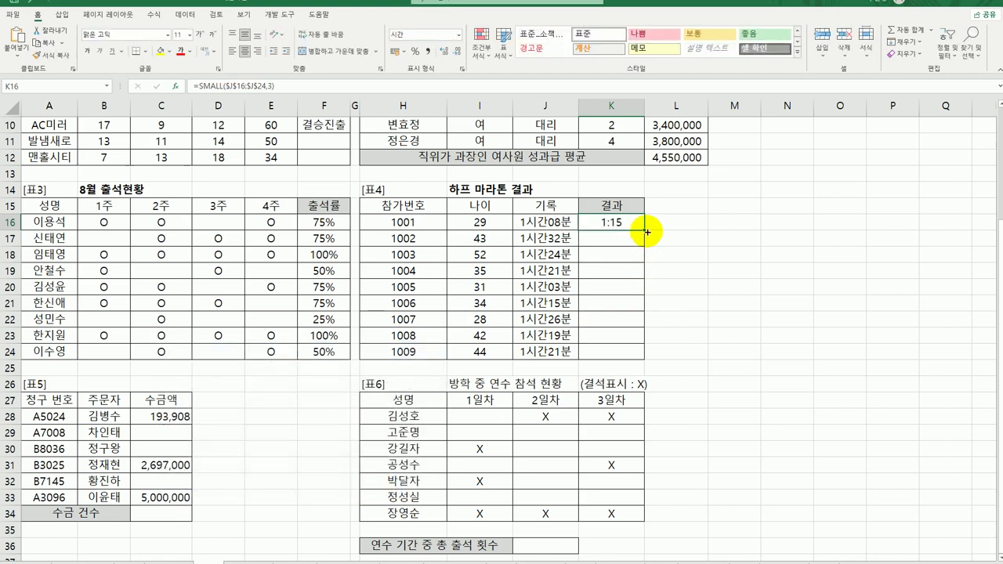
{"action": "left_click_drag", "start_coordinate": [648, 232], "coordinate": [639, 362]}
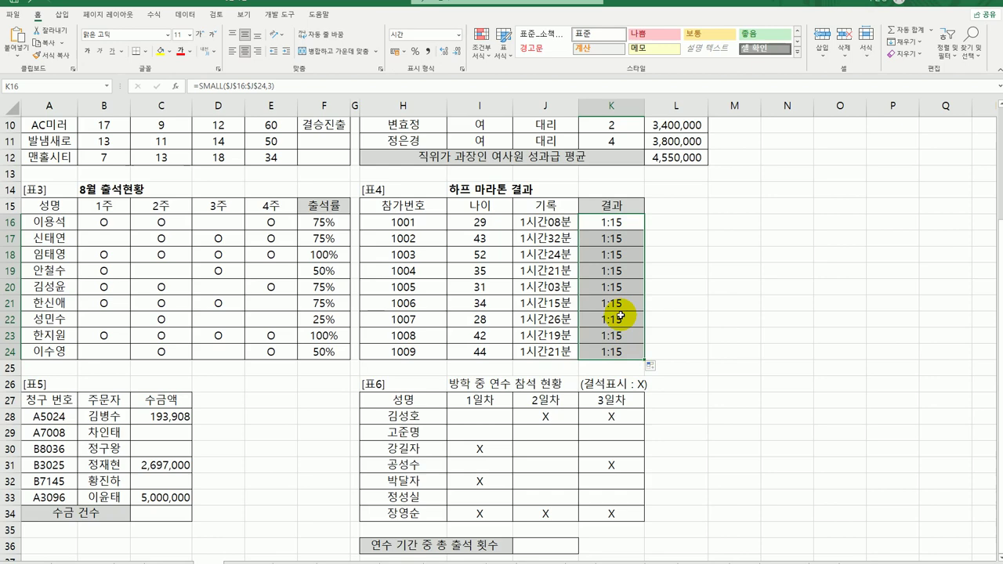
Step: Wrap the SMALL formula in K16 in an IF function with the logical test J16<=SMALL($J$16:$J$24,3)
{"action": "left_click", "coordinate": [627, 225]}
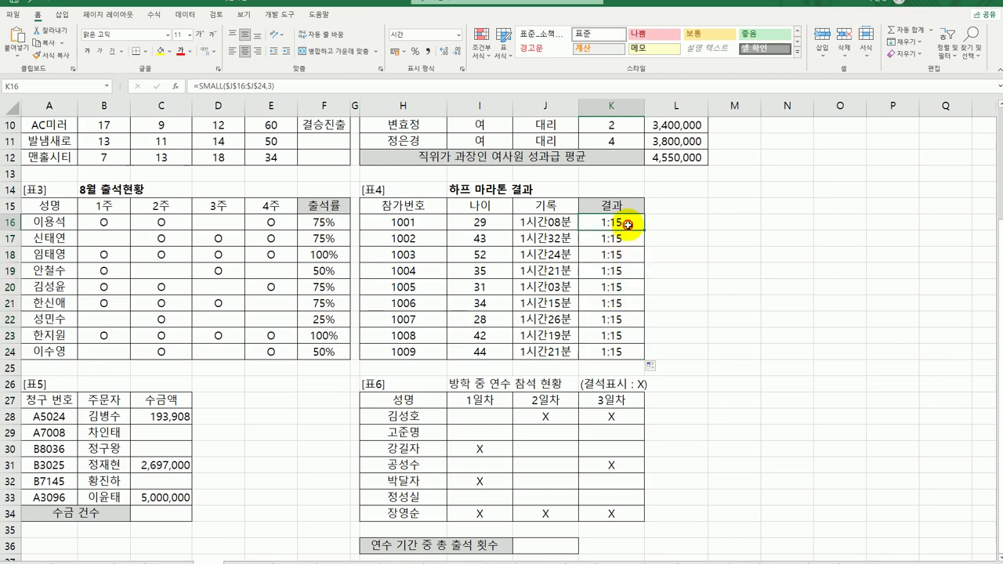
{"action": "double_click", "coordinate": [627, 225]}
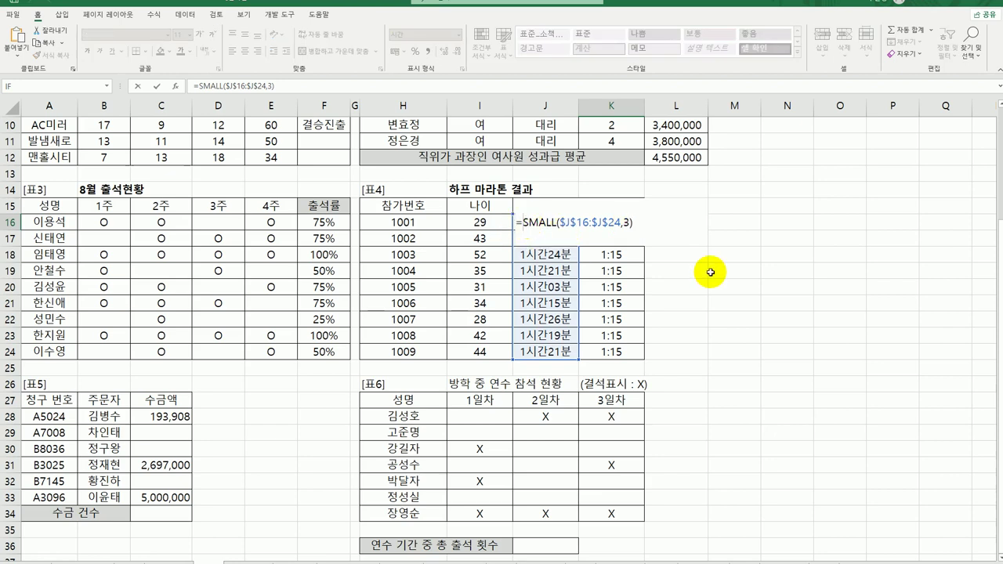
{"action": "type", "text": "if"}
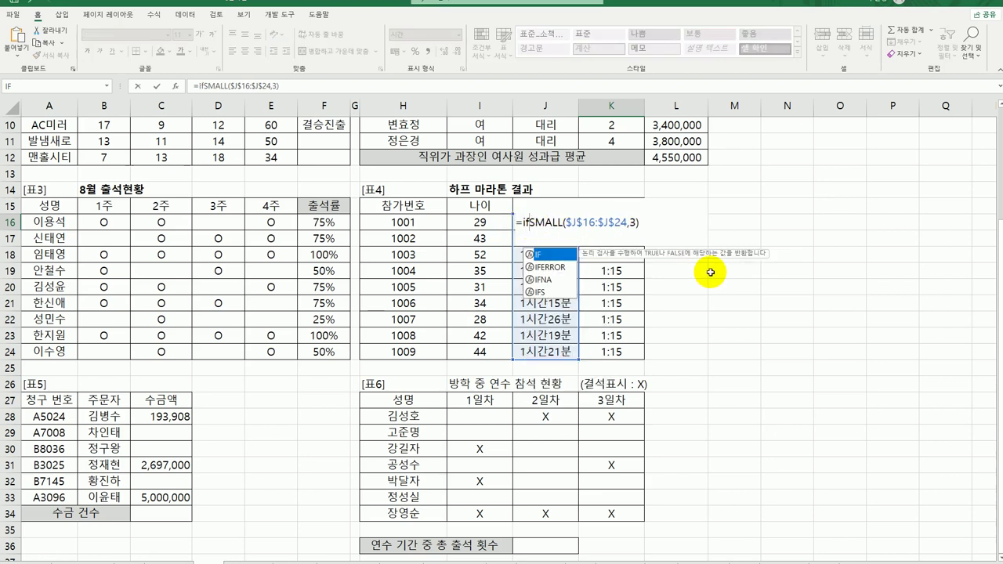
{"action": "key", "text": "Tab"}
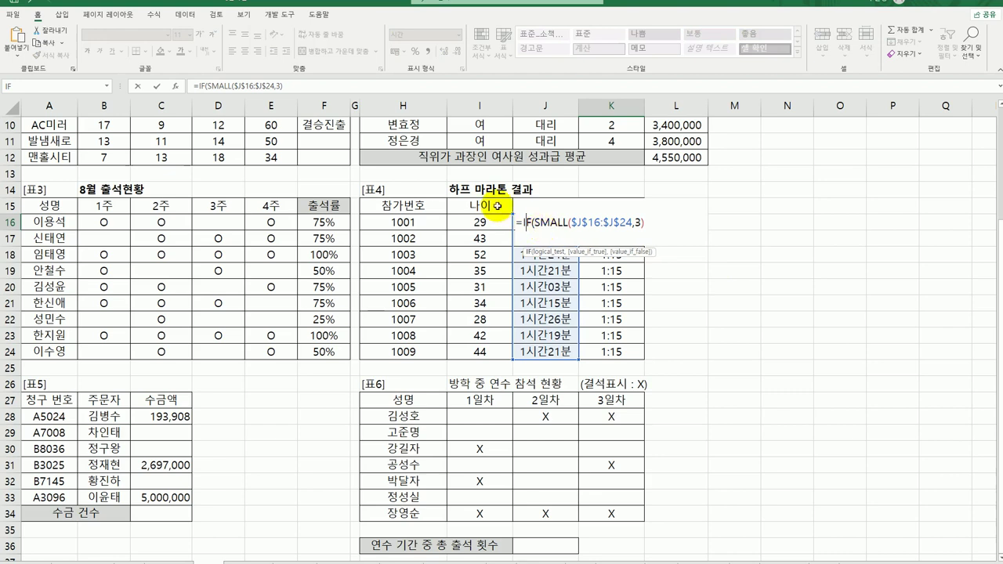
{"action": "left_click", "coordinate": [175, 85]}
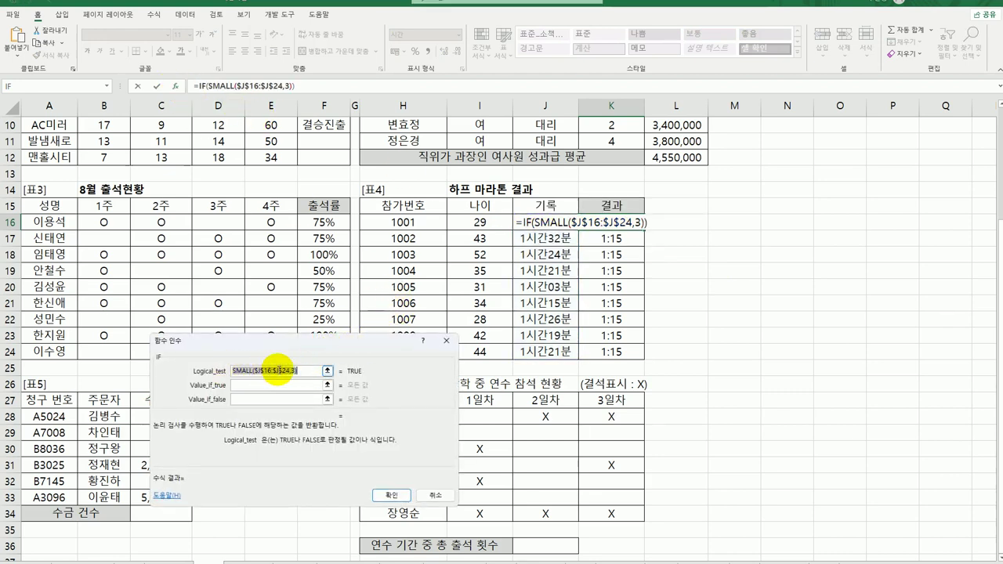
{"action": "left_click", "coordinate": [301, 372]}
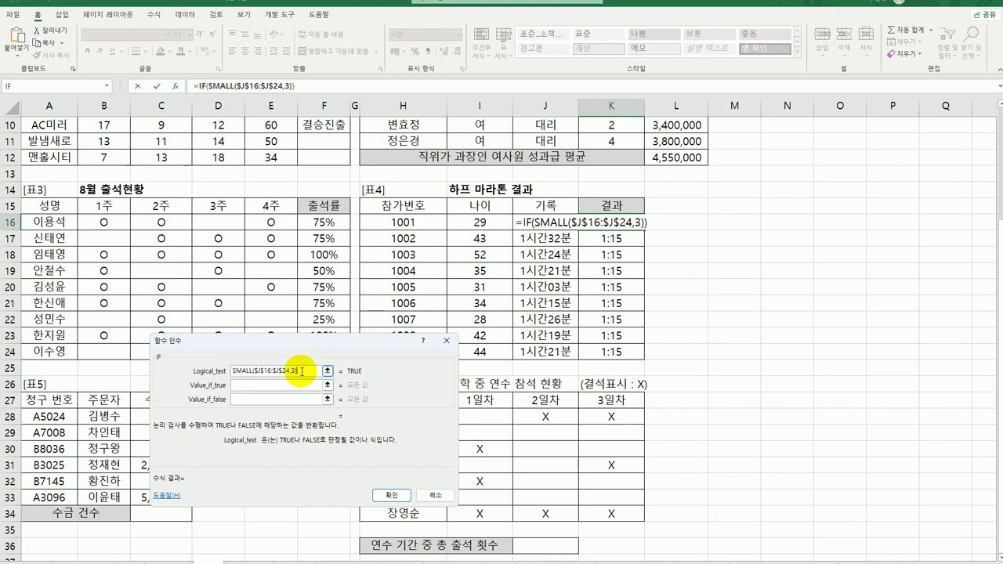
{"action": "left_click", "coordinate": [234, 371]}
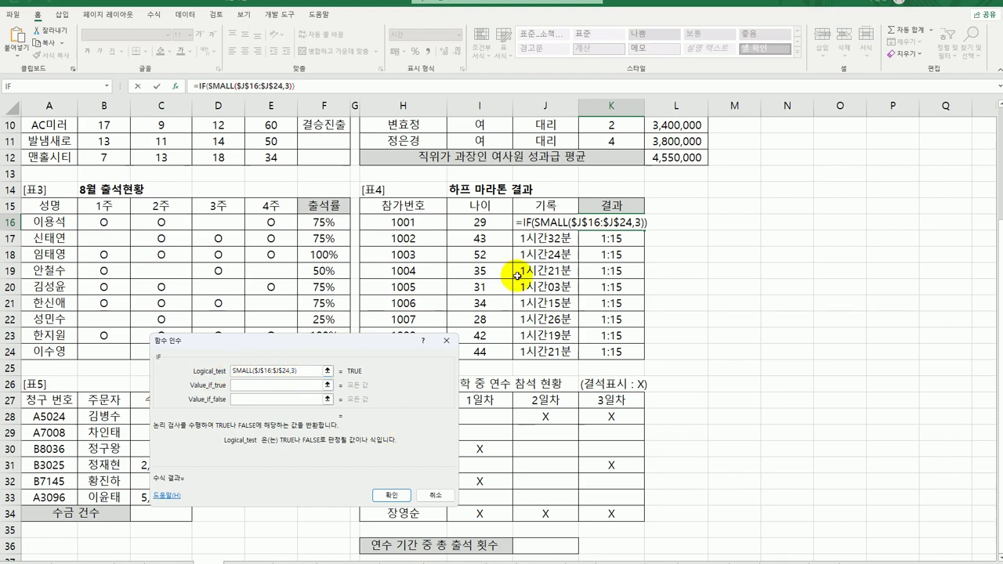
{"action": "left_click", "coordinate": [522, 223]}
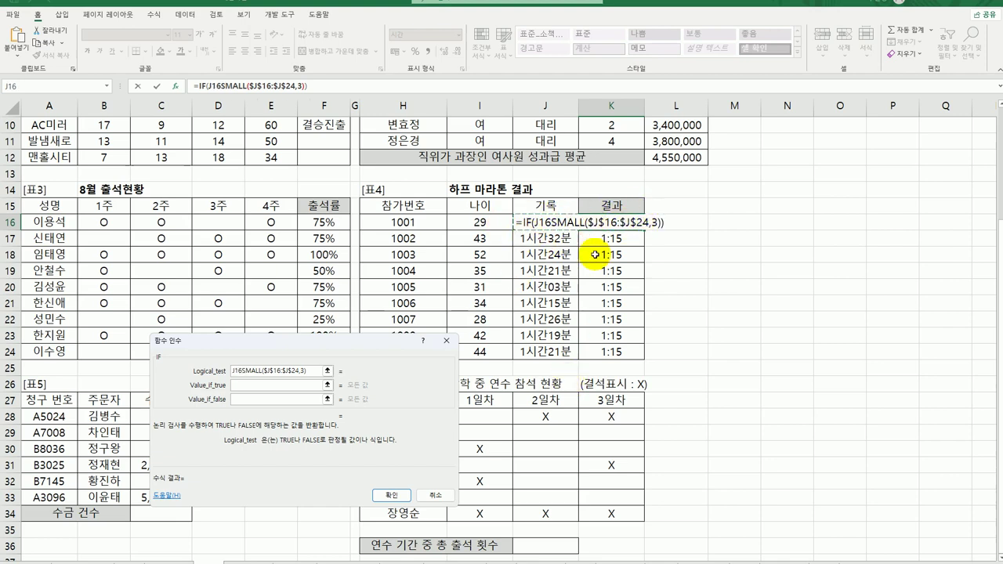
{"action": "type", "text": "<="}
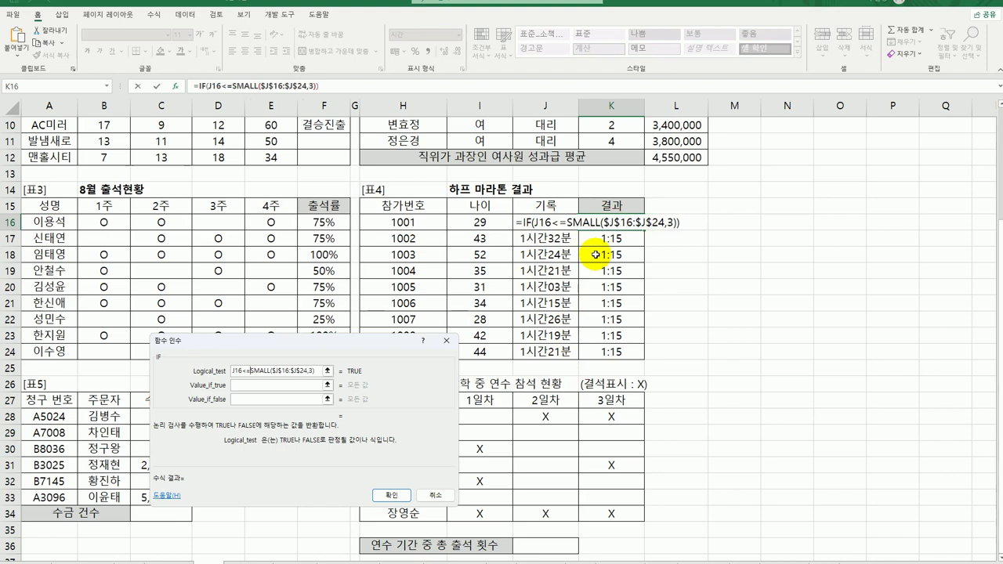
Step: Set the IF function's true value to "입상" and its false value to an empty text ""
{"action": "left_click", "coordinate": [269, 385]}
{"action": "type", "text": "dlqt"}
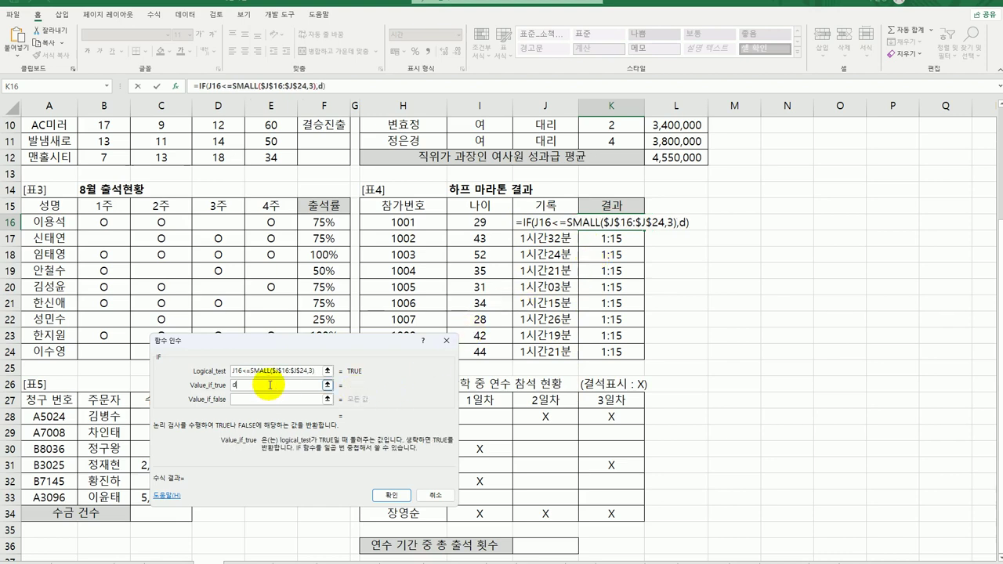
{"action": "key", "text": "BackSpace"}
{"action": "key", "text": "BackSpace"}
{"action": "key", "text": "BackSpace"}
{"action": "key", "text": "BackSpace"}
{"action": "type", "text": "입상"}
{"action": "key", "text": "Tab"}
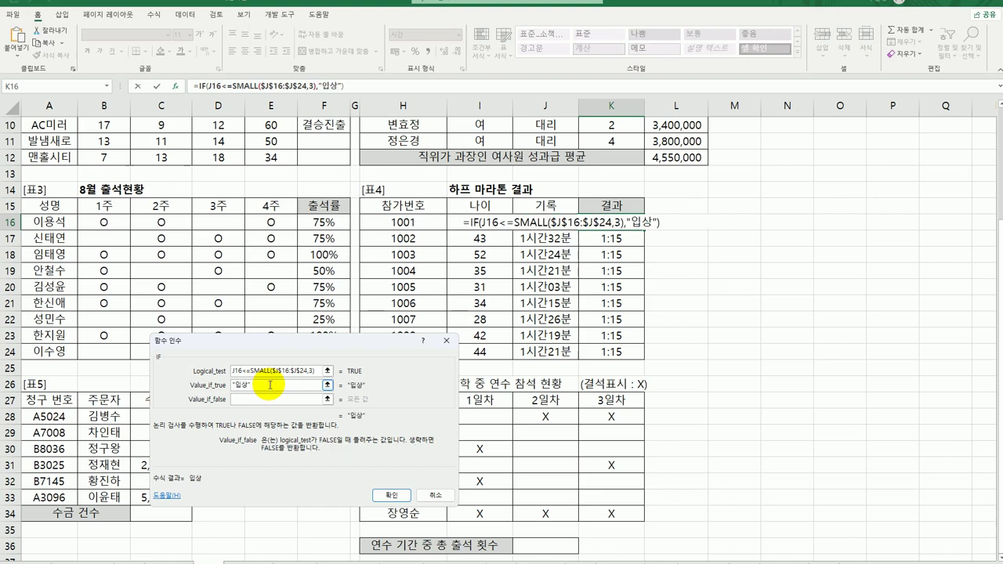
{"action": "type", "text": "\"\""}
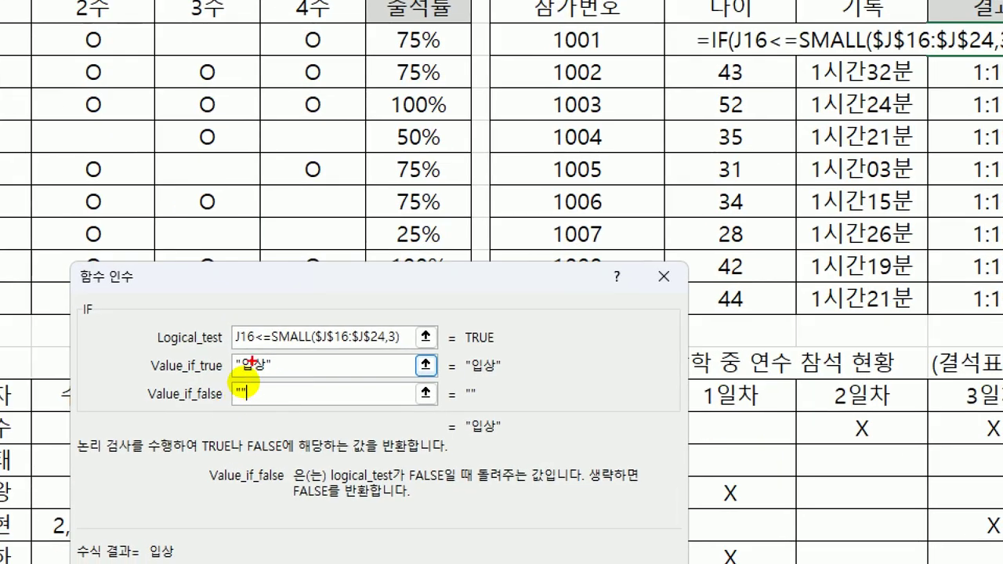
{"action": "mouse_move", "coordinate": [278, 345]}
{"action": "left_mouse_down"}
{"action": "mouse_move", "coordinate": [317, 359]}
{"action": "mouse_move", "coordinate": [400, 349]}
{"action": "left_mouse_up"}
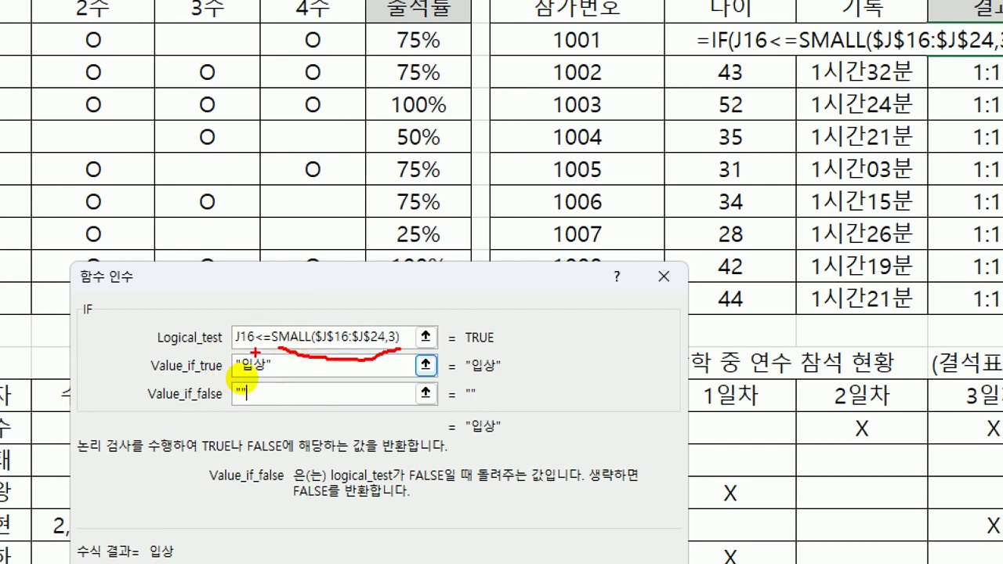
{"action": "mouse_move", "coordinate": [250, 321]}
{"action": "left_mouse_down"}
{"action": "mouse_move", "coordinate": [228, 344]}
{"action": "mouse_move", "coordinate": [256, 342]}
{"action": "left_mouse_up"}
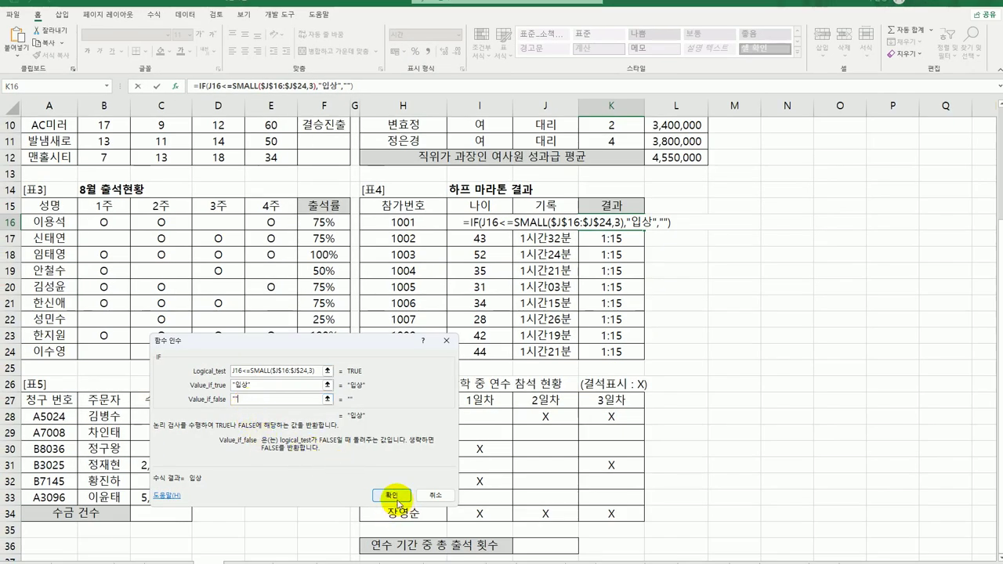
Step: Enter the IF formula in K16 and fill it down through K24
{"action": "left_click", "coordinate": [397, 502]}
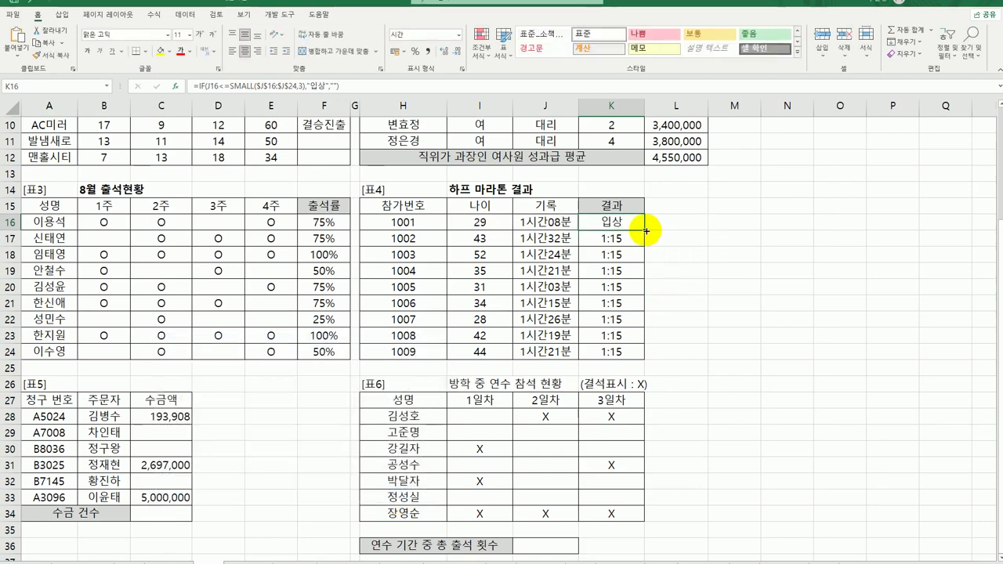
{"action": "left_click_drag", "start_coordinate": [646, 231], "coordinate": [641, 364]}
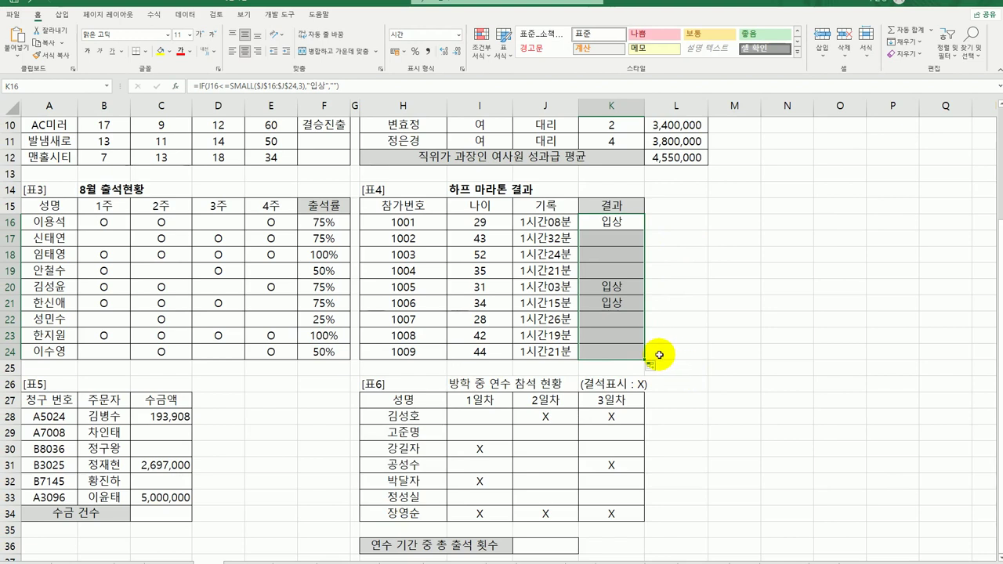
Step: Start a COUNT function in C34, the 수금 건수 cell of table 5, over the collected amounts C28:C33
{"action": "scroll", "coordinate": [657, 357], "scroll_direction": "down", "scroll_amount": 1}
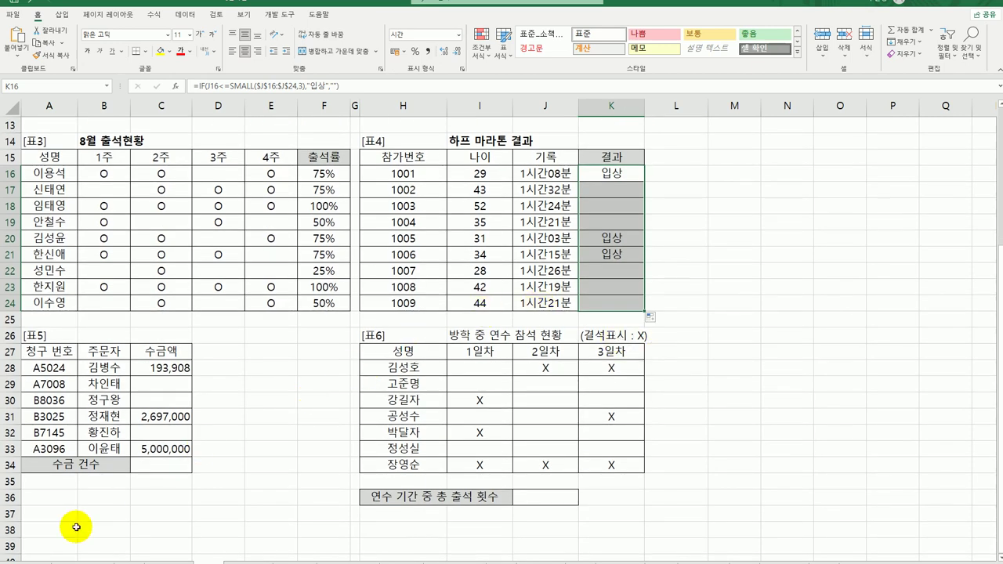
{"action": "left_click", "coordinate": [155, 470]}
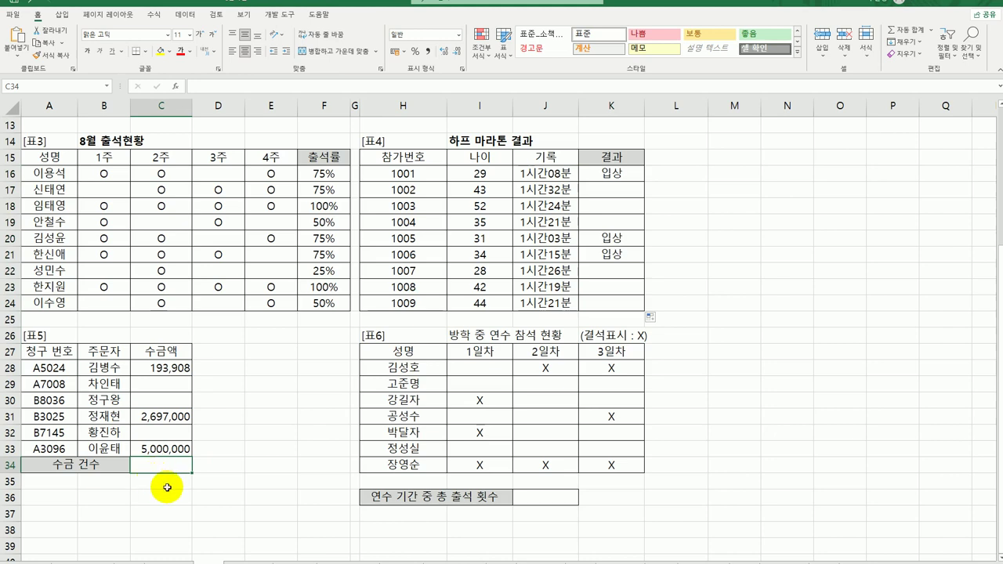
{"action": "left_click", "coordinate": [150, 372]}
{"action": "left_click", "coordinate": [151, 414]}
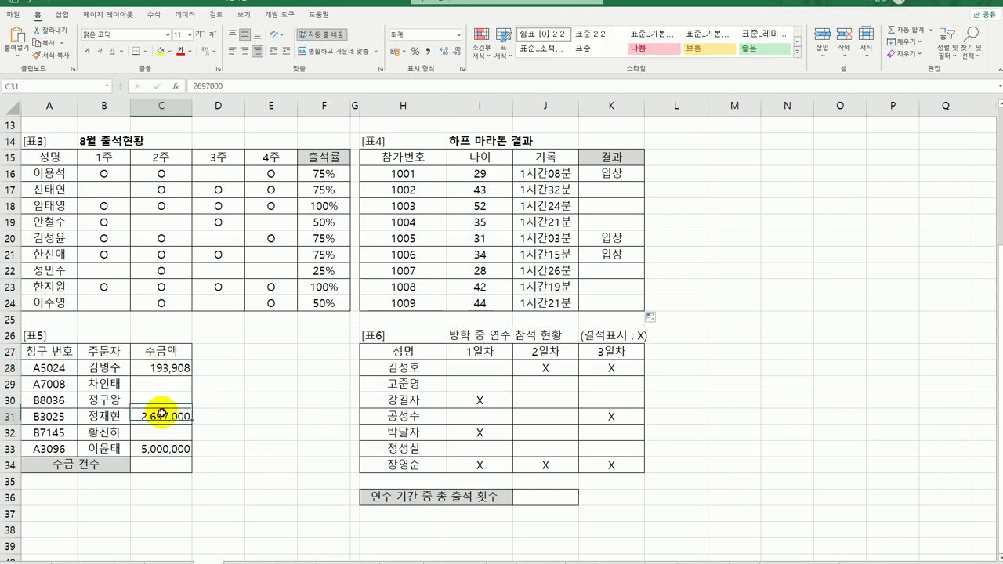
{"action": "left_click", "coordinate": [163, 451]}
{"action": "left_click", "coordinate": [168, 467]}
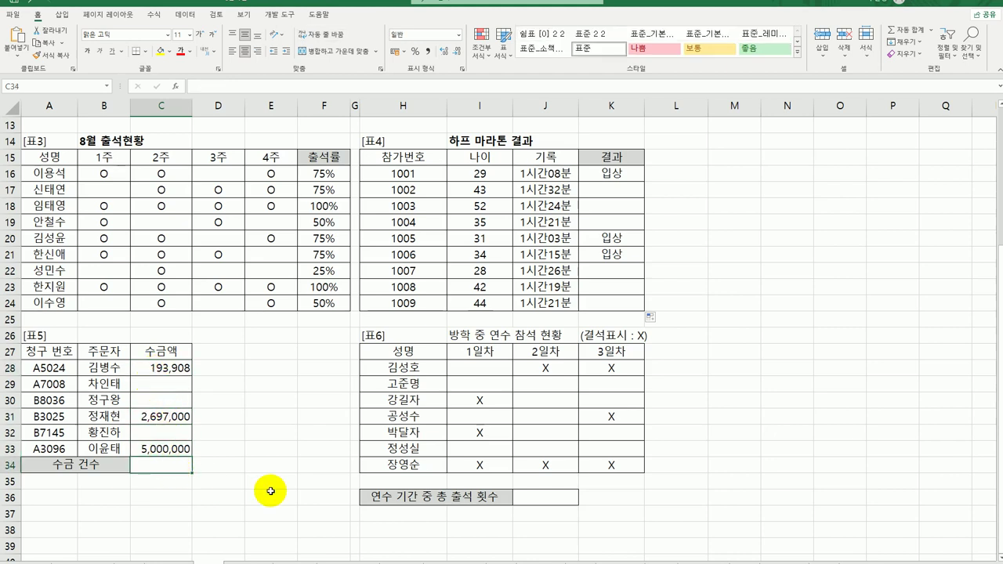
{"action": "type", "text": "="}
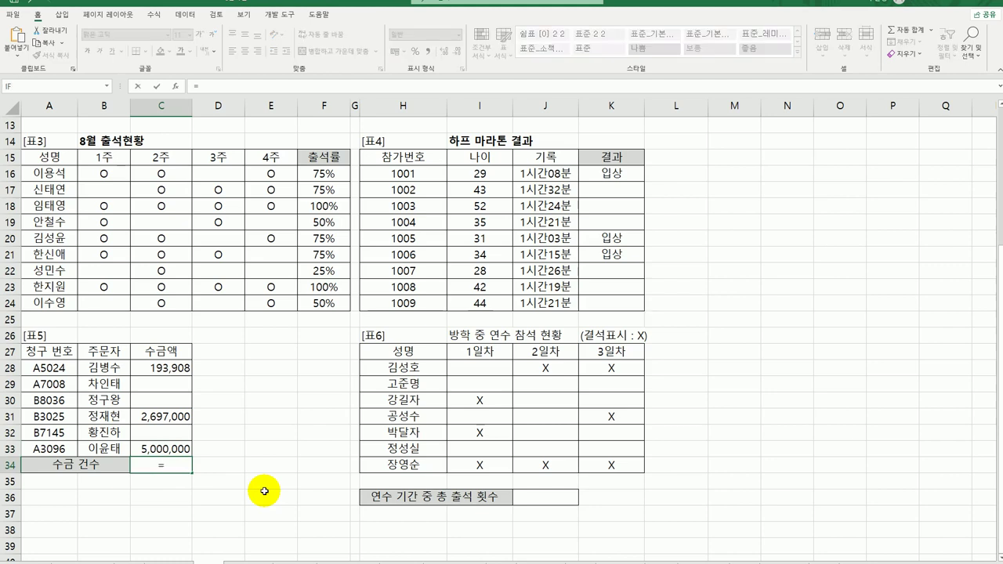
{"action": "type", "text": "c"}
{"action": "key", "text": "BackSpace"}
{"action": "type", "text": "cou"}
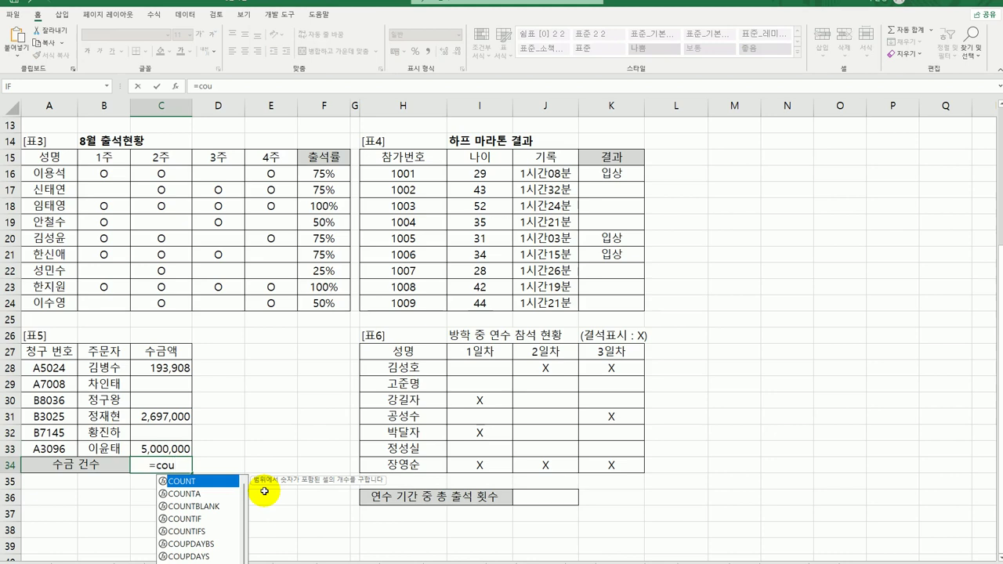
{"action": "double_click", "coordinate": [207, 483]}
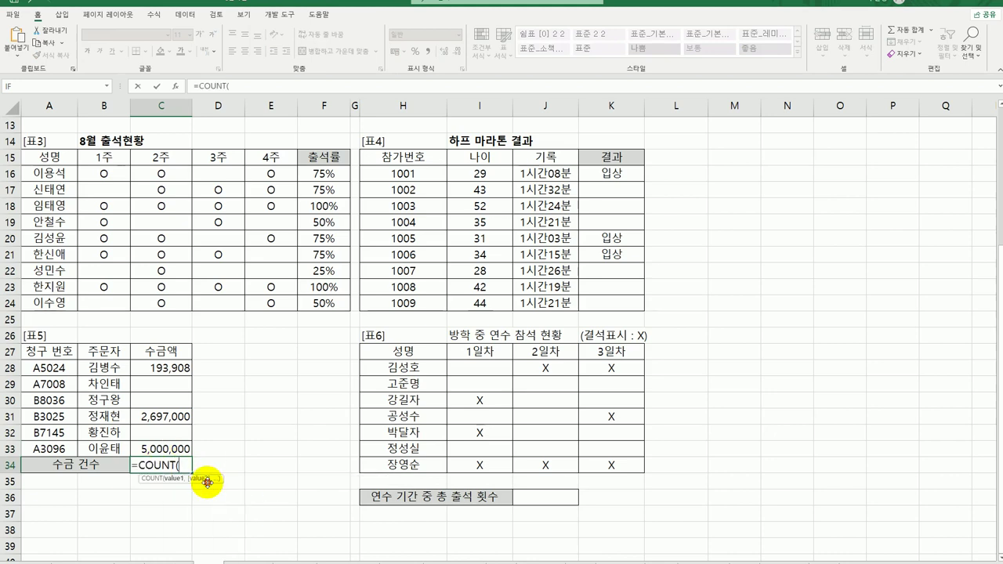
{"action": "left_click_drag", "start_coordinate": [165, 367], "coordinate": [180, 448]}
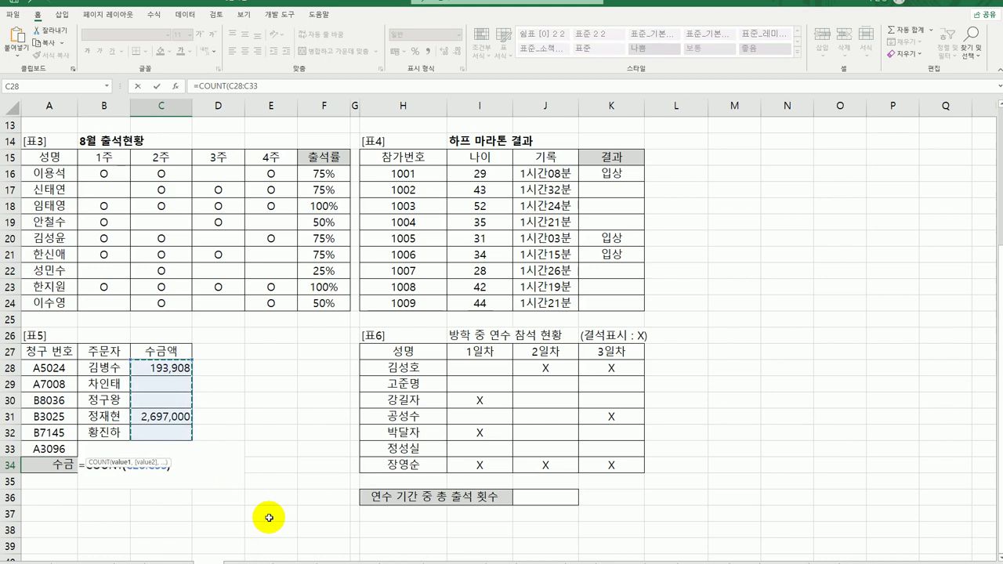
Step: Append the text "건" to the COUNT formula with the & operator and enter it in C34
{"action": "type", "text": ")&"}
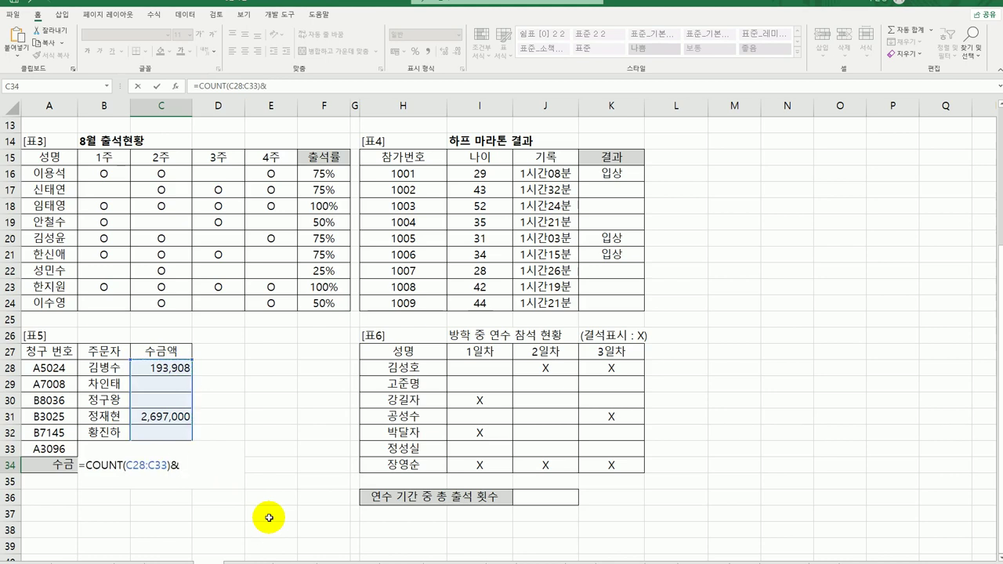
{"action": "type", "text": "\"건"}
{"action": "key", "text": "ctrl+Return"}
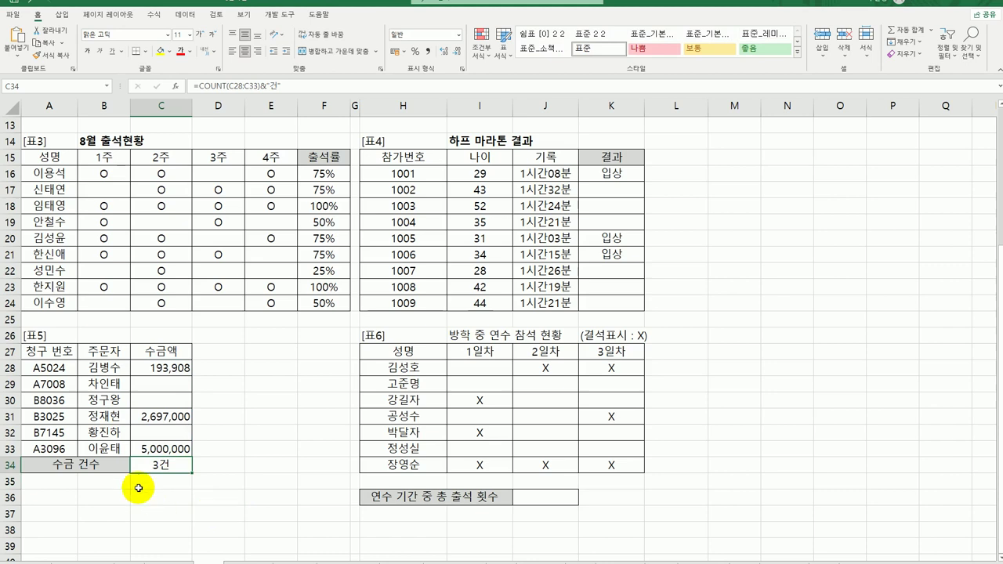
Step: Start a COUNTBLANK function in J36, the total attendance cell of table 6, over the attendance range I28:K34
{"action": "left_click", "coordinate": [547, 496]}
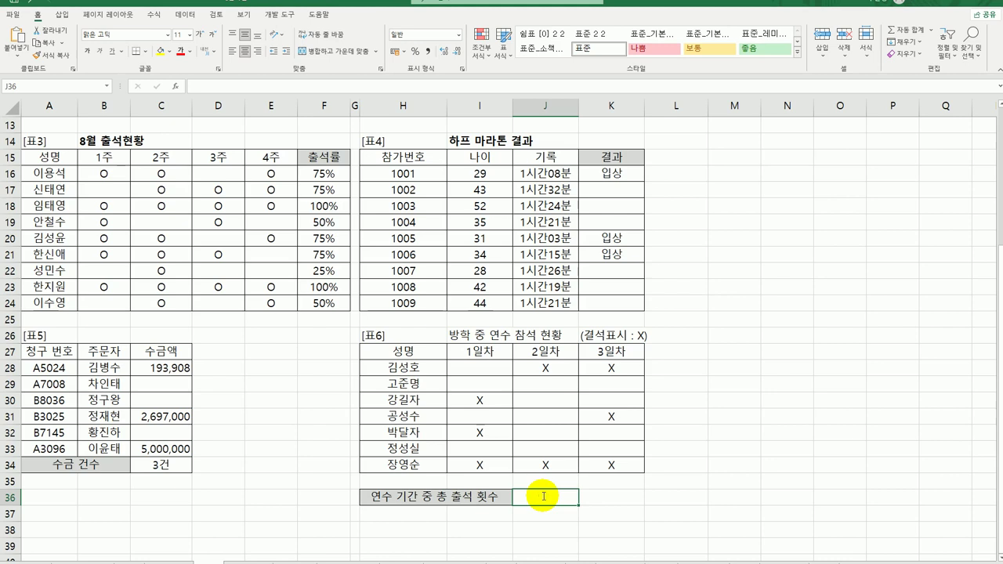
{"action": "type", "text": "="}
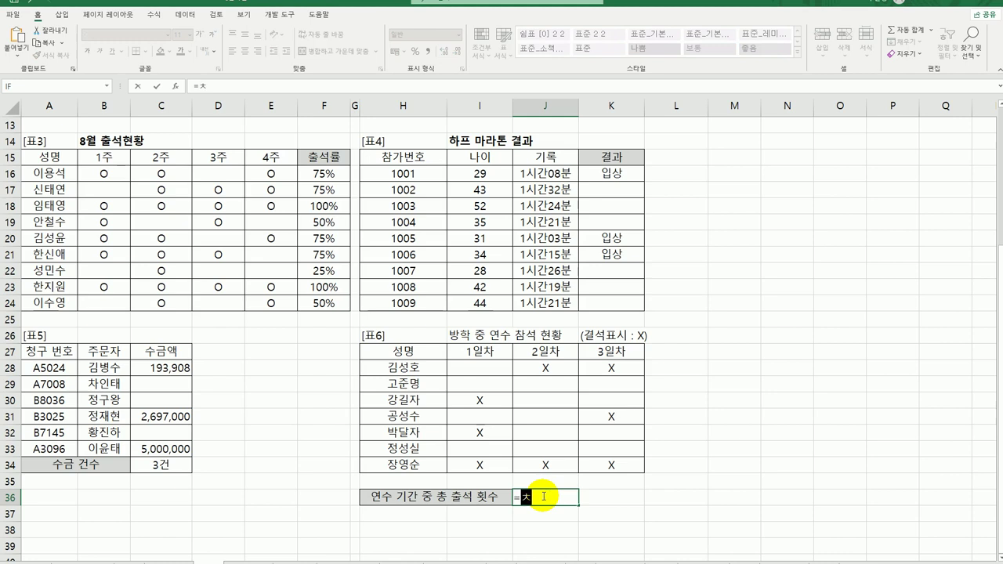
{"action": "type", "text": "coun"}
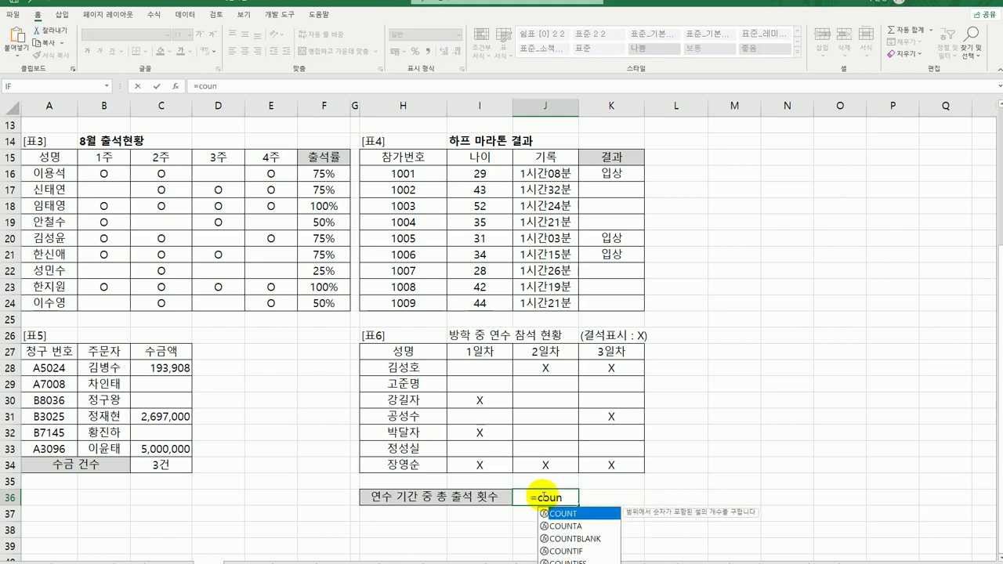
{"action": "double_click", "coordinate": [575, 539]}
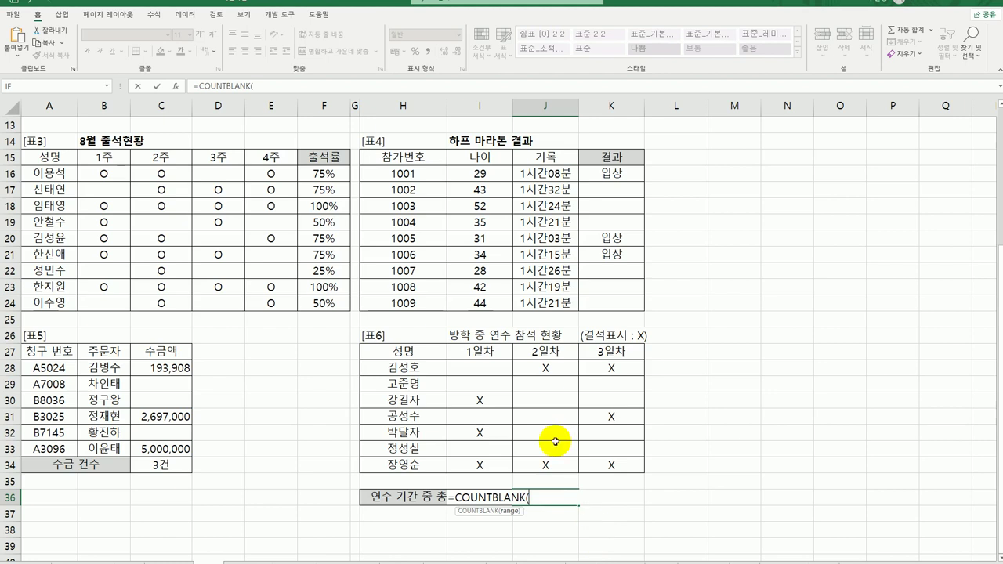
{"action": "left_click", "coordinate": [502, 369]}
{"action": "mouse_move", "coordinate": [541, 376]}
{"action": "left_mouse_down"}
{"action": "mouse_move", "coordinate": [616, 448]}
{"action": "mouse_move", "coordinate": [622, 459]}
{"action": "mouse_move", "coordinate": [612, 463]}
{"action": "left_mouse_up"}
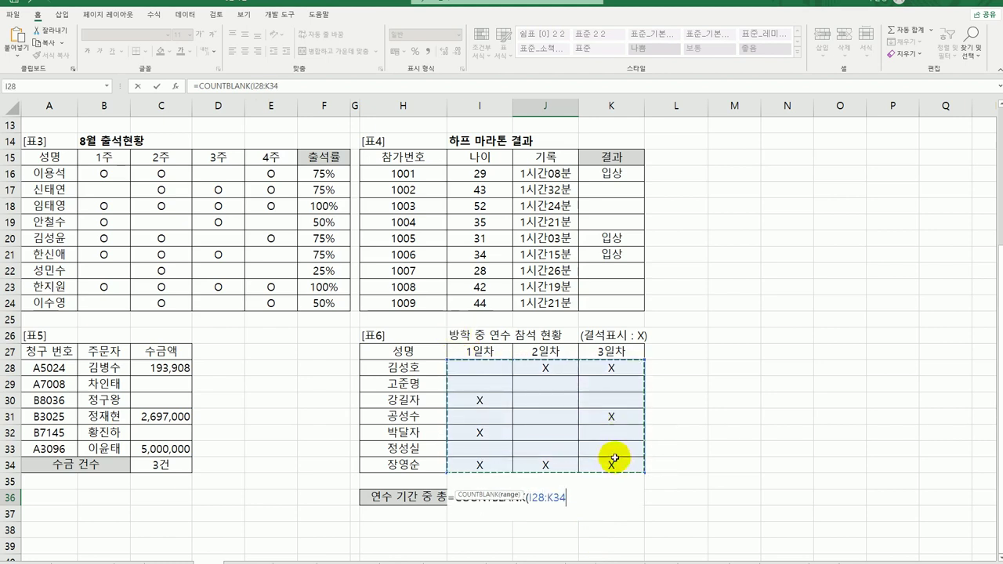
Step: Append the text "회" to the COUNTBLANK formula with the & operator and enter it in J36
{"action": "type", "text": ")"}
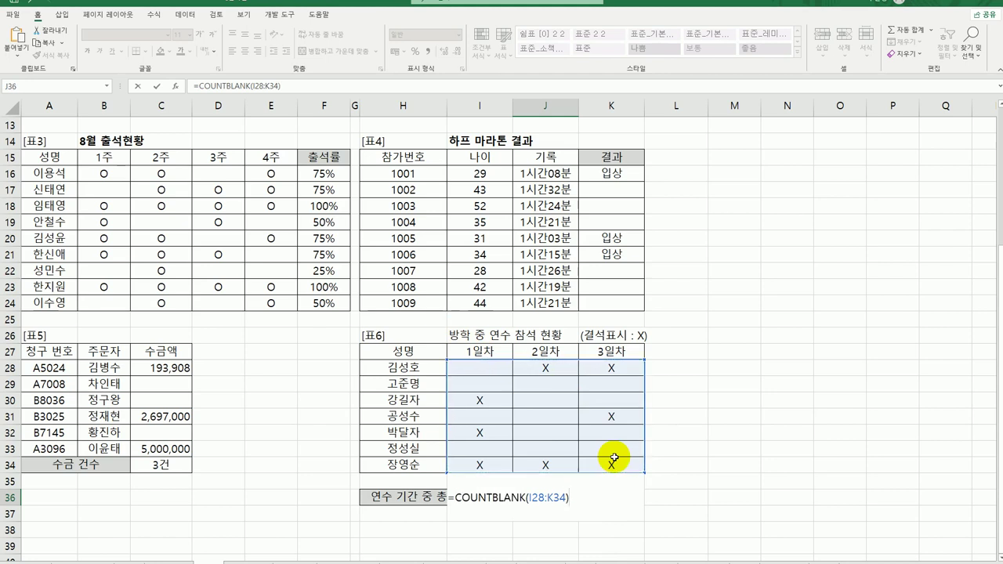
{"action": "type", "text": "&\"회\""}
{"action": "key", "text": "Return"}
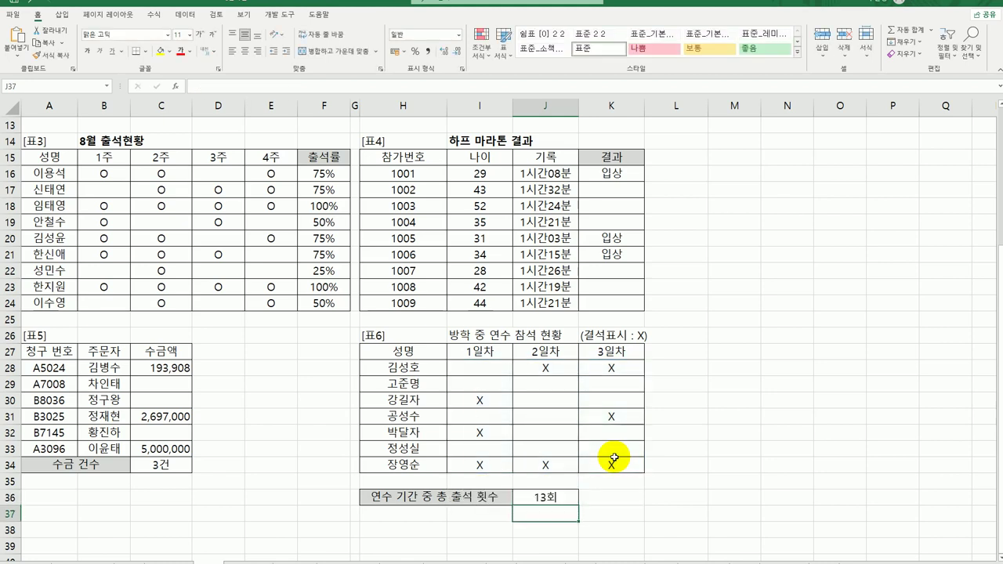
Step: Review the formula in J36 and the completed tables, and return to cell A1
{"action": "left_click", "coordinate": [539, 497]}
{"action": "scroll", "coordinate": [550, 468], "scroll_direction": "up", "scroll_amount": 4}
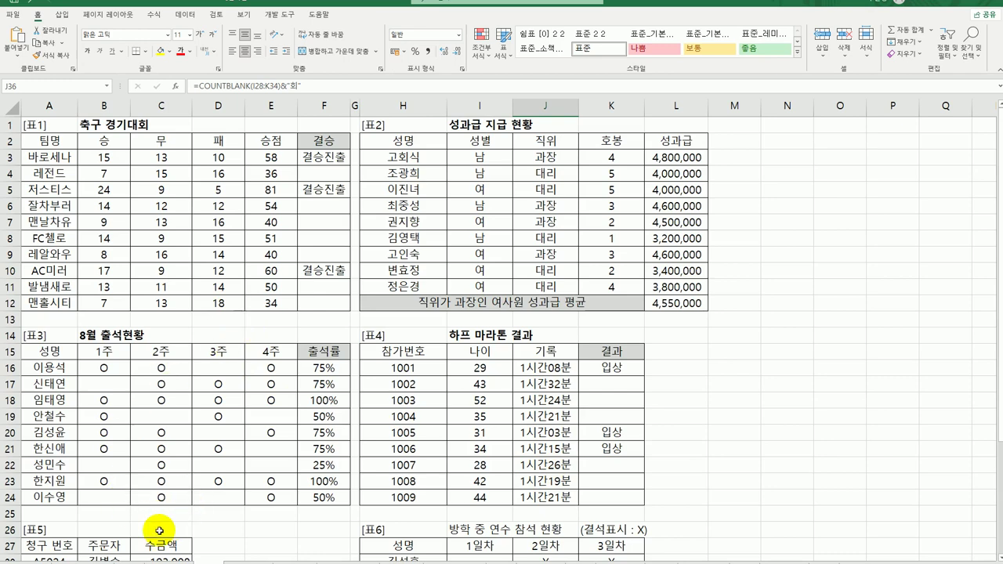
{"action": "scroll", "coordinate": [235, 555], "scroll_direction": "down", "scroll_amount": 2}
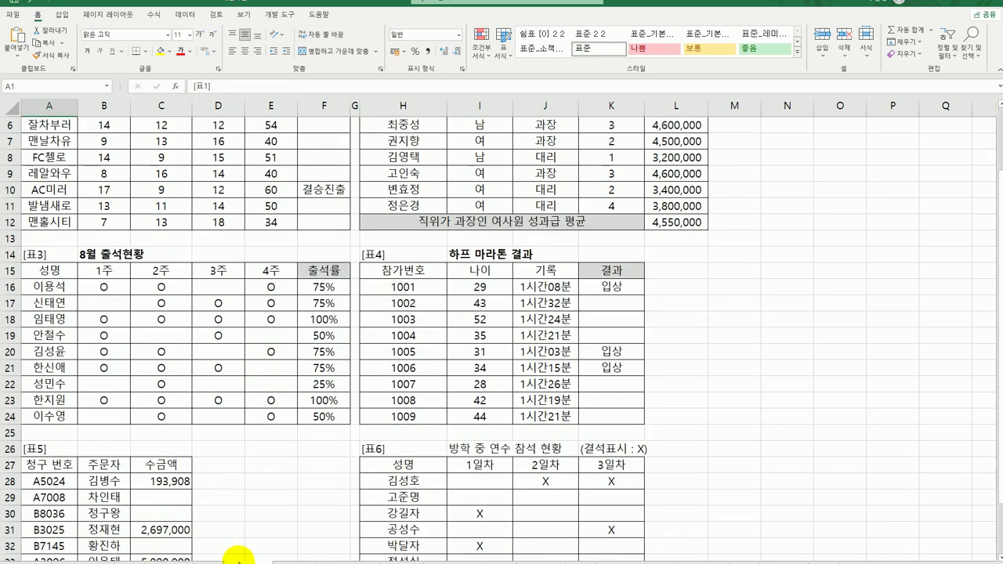
{"action": "key", "text": "ctrl+Home"}
{"action": "key", "text": "ctrl+z"}
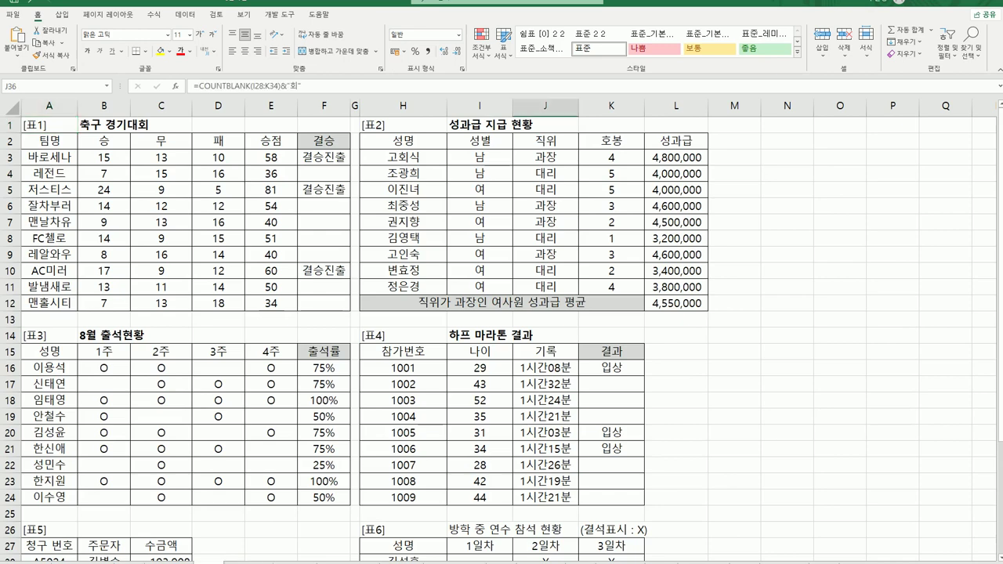
{"action": "key", "text": "ctrl+Home"}
{"action": "key", "text": "ctrl+z"}
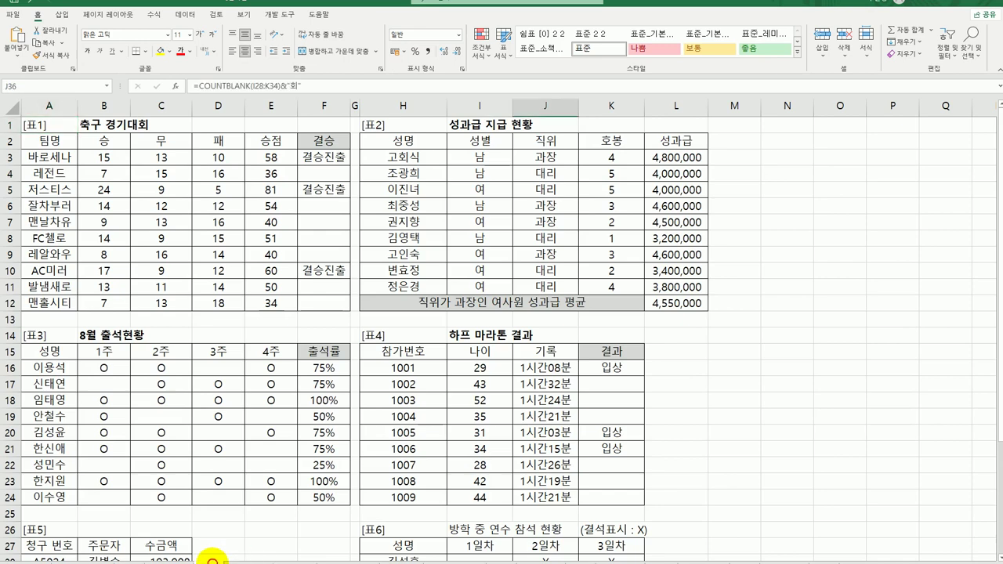
{"action": "key", "text": "ctrl+Home"}
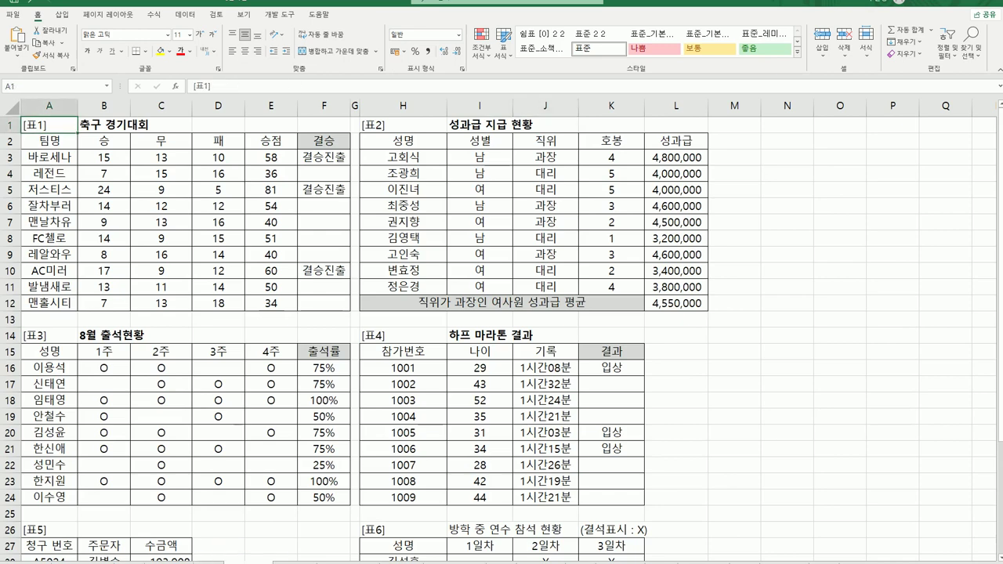